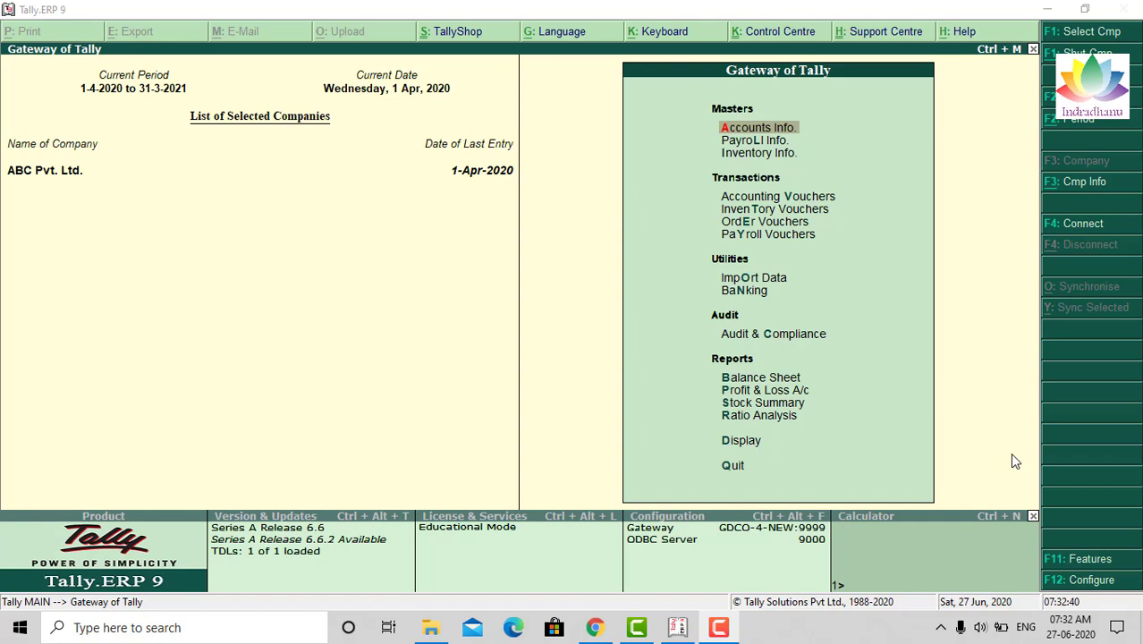
Open the Balance Sheet report and set its export format to Excel (Spreadsheet).
left_click(764, 382)
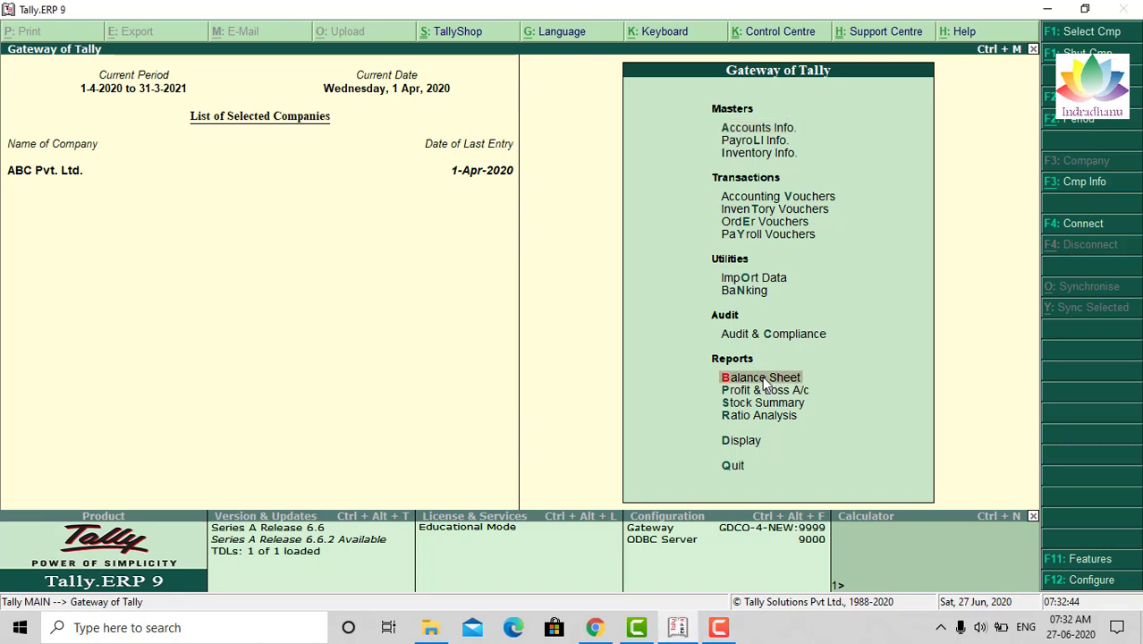
left_click(765, 383)
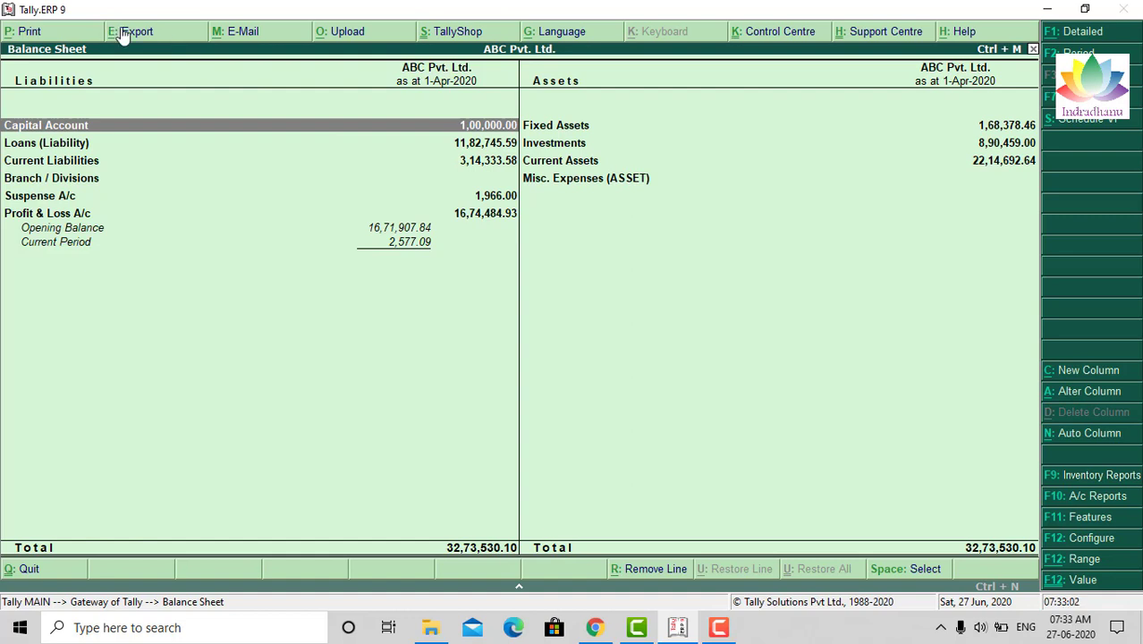
left_click(169, 31)
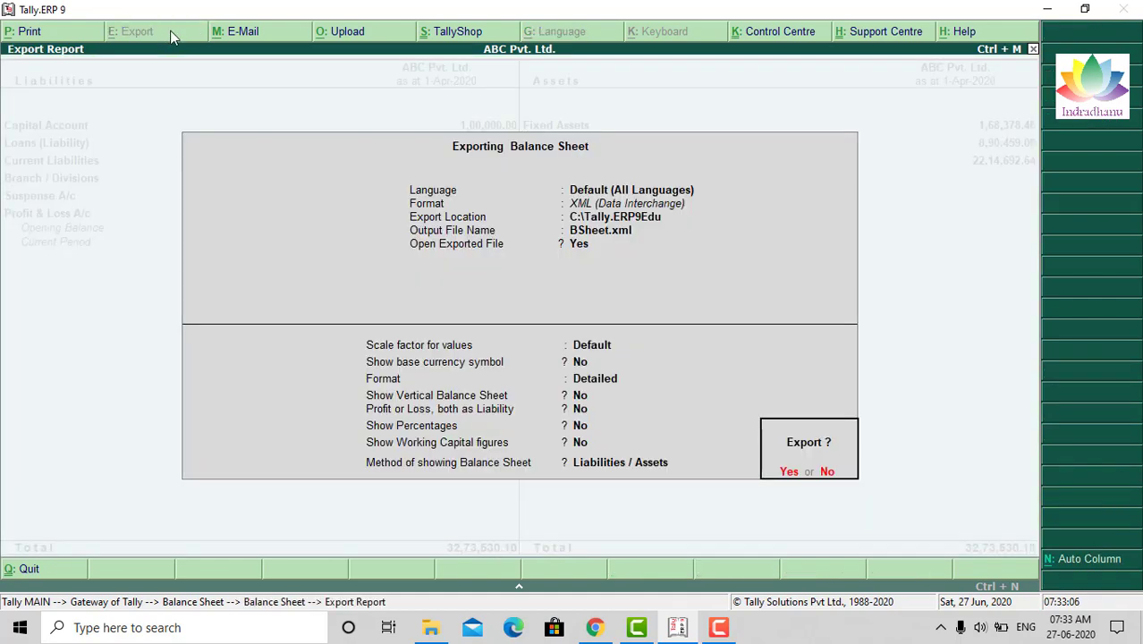
key("n")
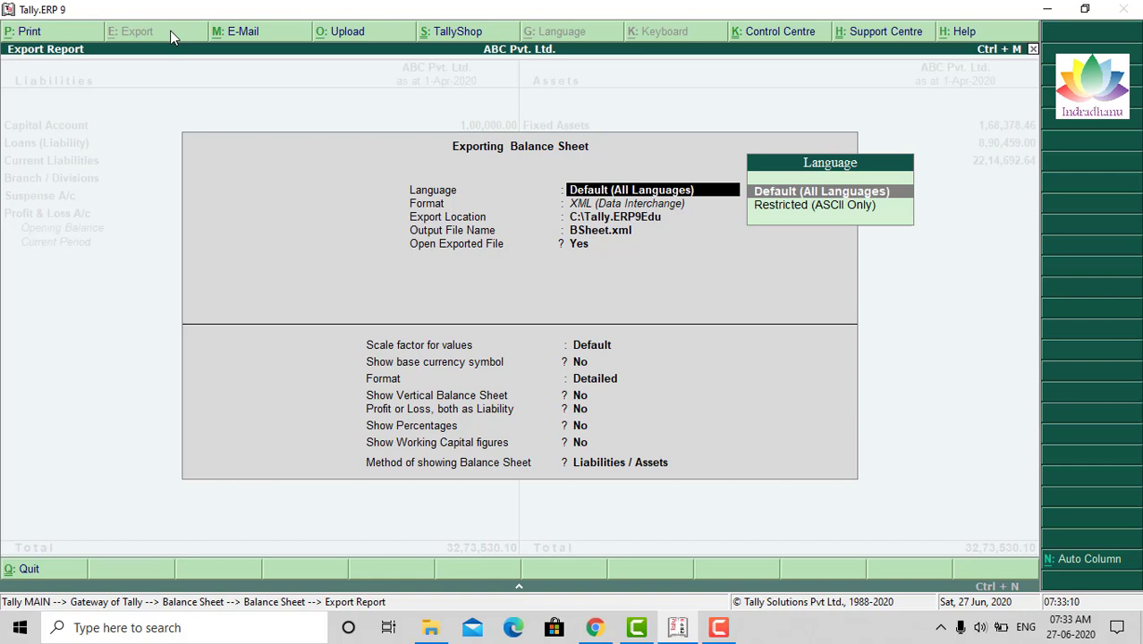
key("Return")
key("Up")
key("Up")
key("Up")
key("Up")
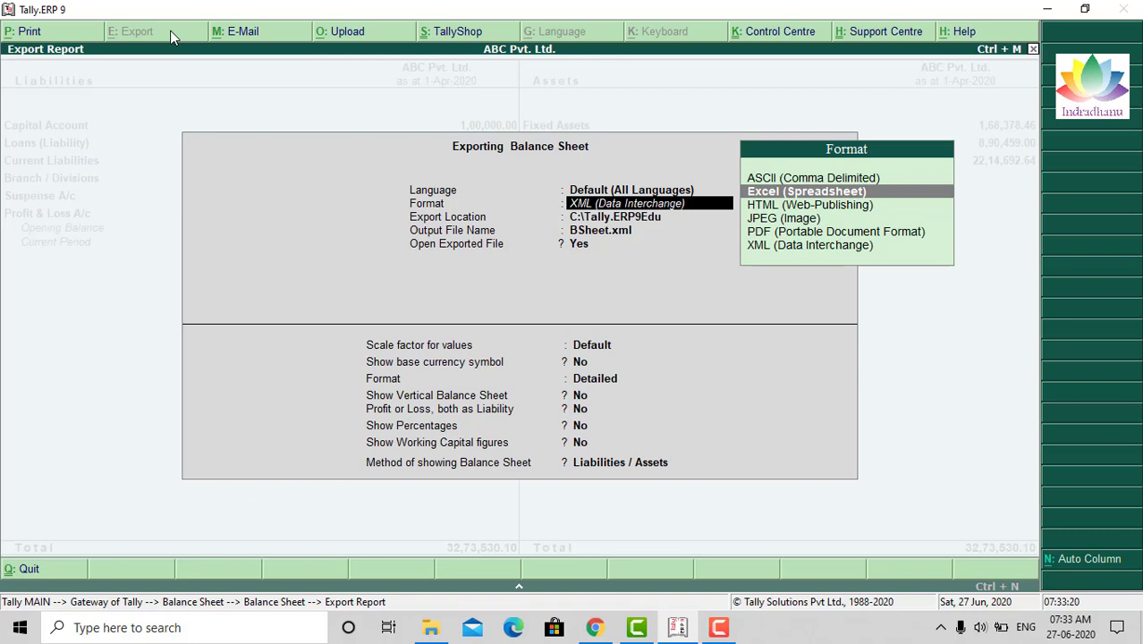
key("Return")
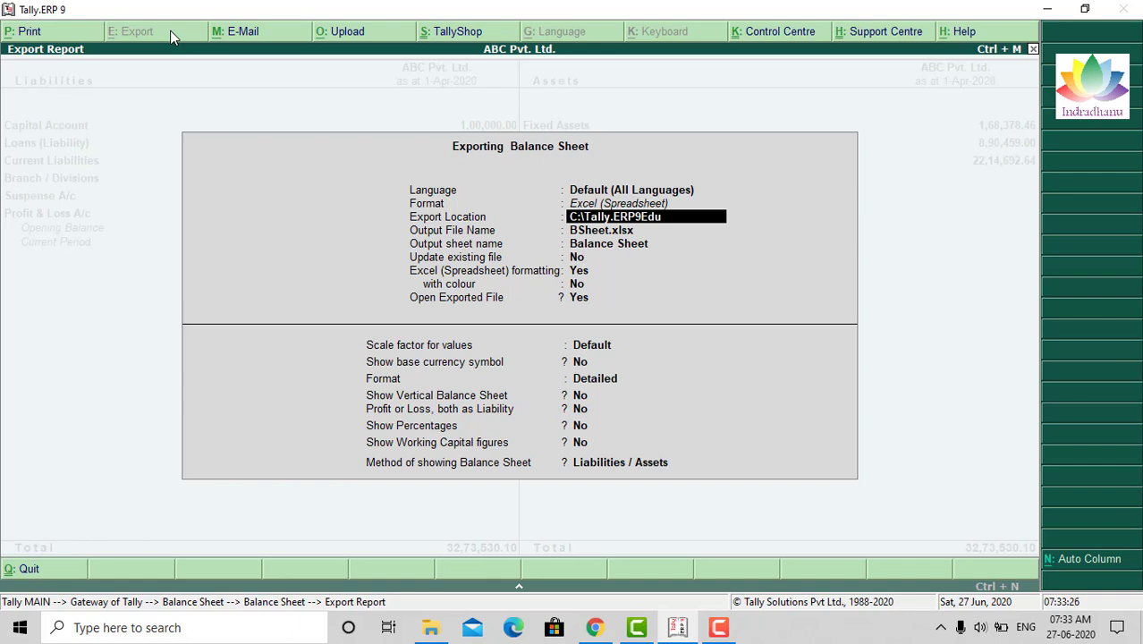
Keep the remaining export settings and export the detailed balance sheet as BSheet.xlsx to C:\Tally.ERP9Edu, opening the exported file.
key("Return")
key("Return")
key("Return")
key("Return")
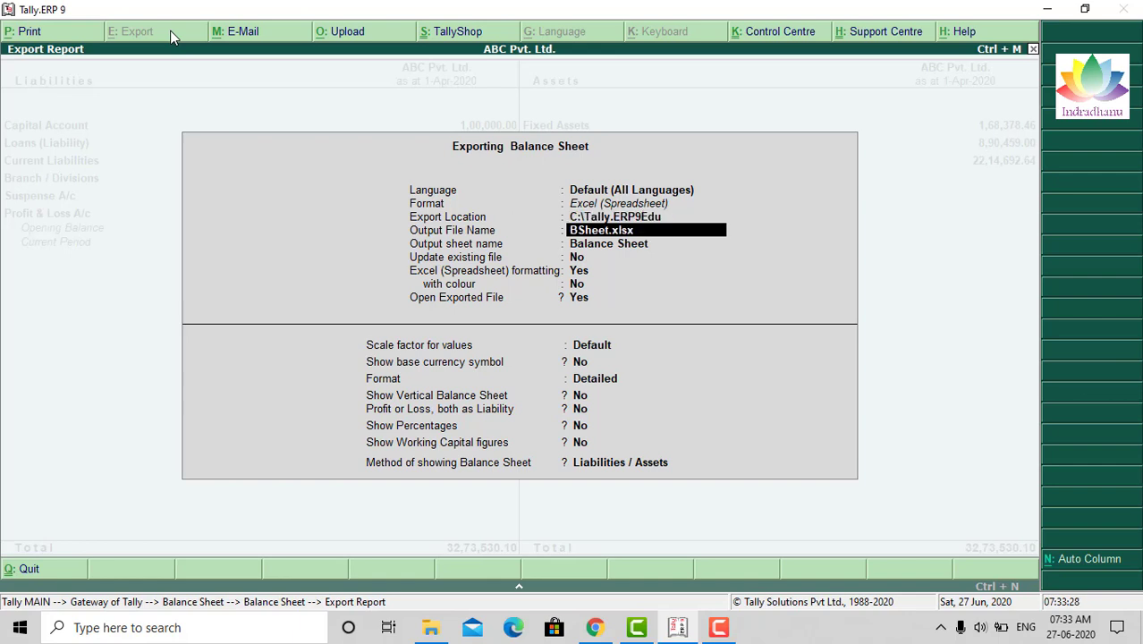
key("Return")
key("Return")
key("Return")
key("Return")
key("Return")
key("Return")
key("Return")
key("Return")
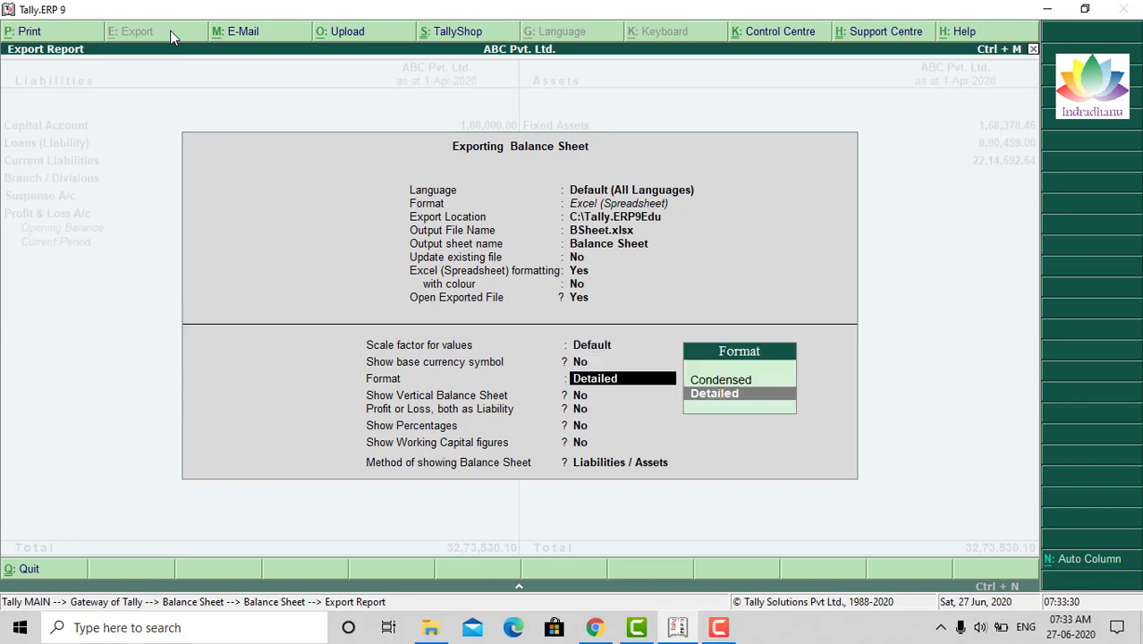
key("Return")
key("Return")
key("Return")
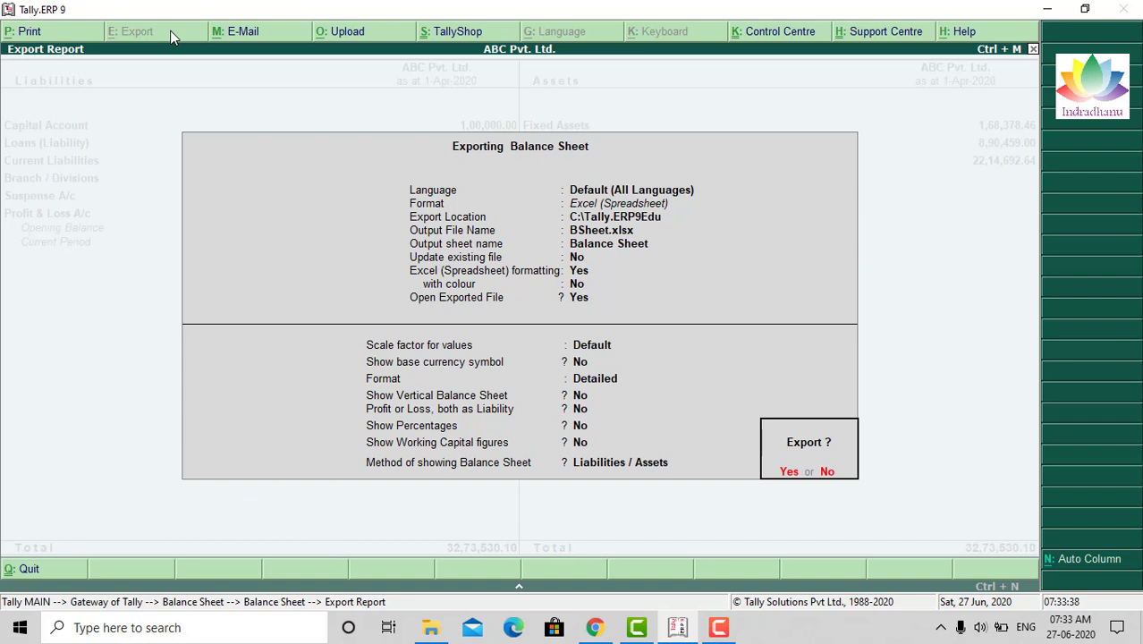
key("Return")
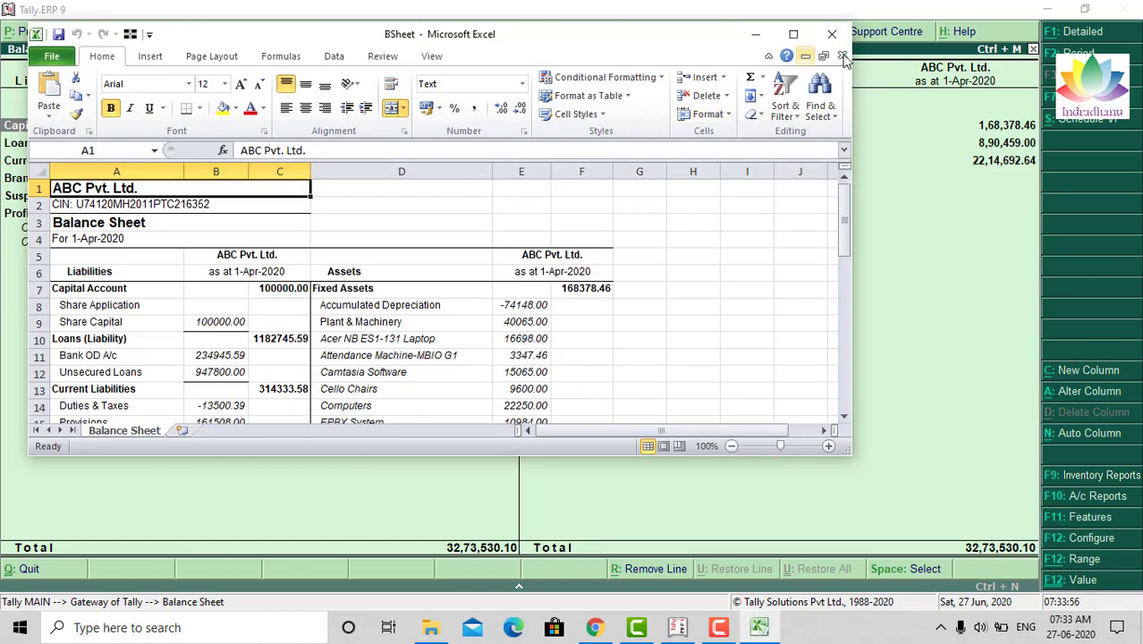
Maximize the exported BSheet workbook and examine the liabilities and assets down to the totals row and back up to the company heading.
left_click(792, 35)
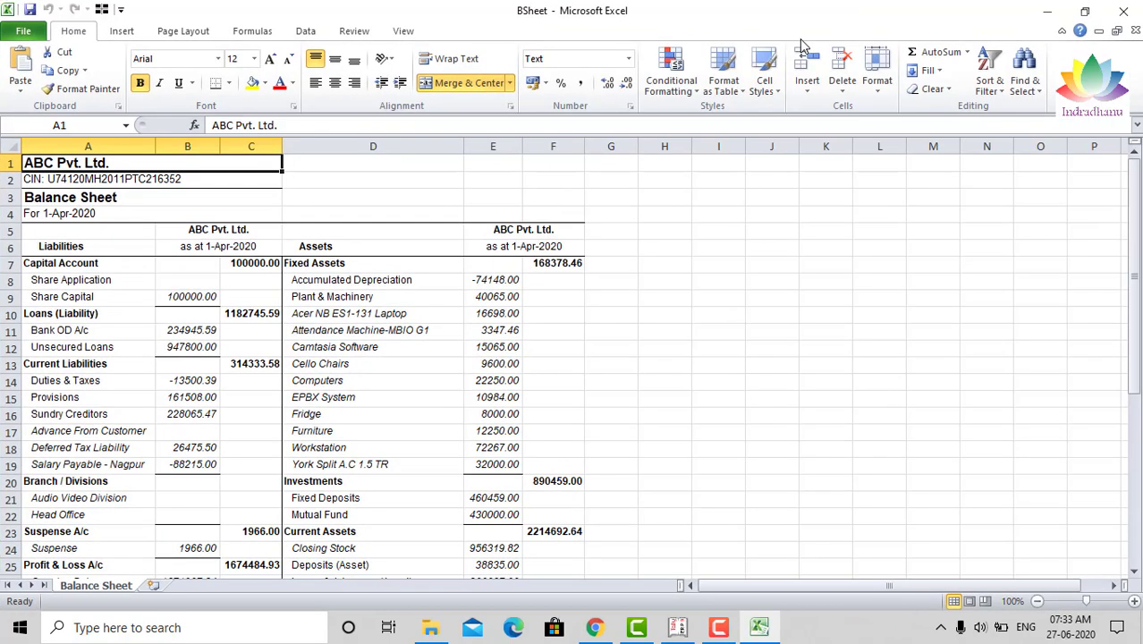
key("Down")
key("Down")
key("Down")
key("Down")
key("Down")
key("Down")
key("Down")
key("Down")
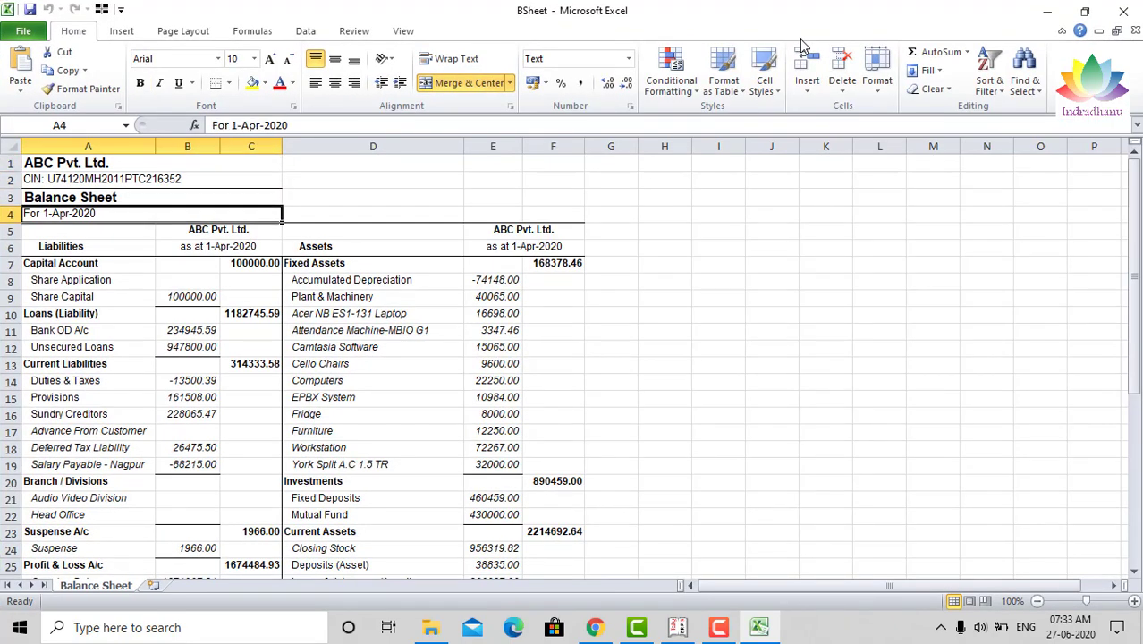
key("Down")
key("Down")
key("Down")
key("Down")
key("Down")
key("Down")
key("Down")
key("Down")
key("Down")
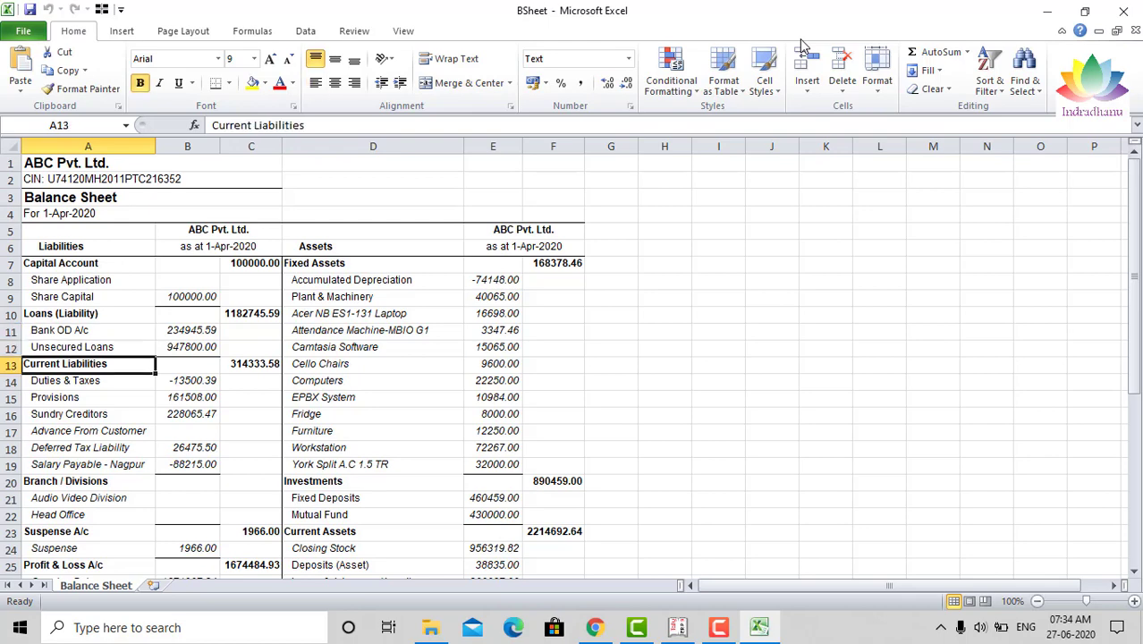
key("Down")
key("Down")
key("Down")
key("Down")
key("Down")
key("Down")
key("Down")
key("Down")
key("Down")
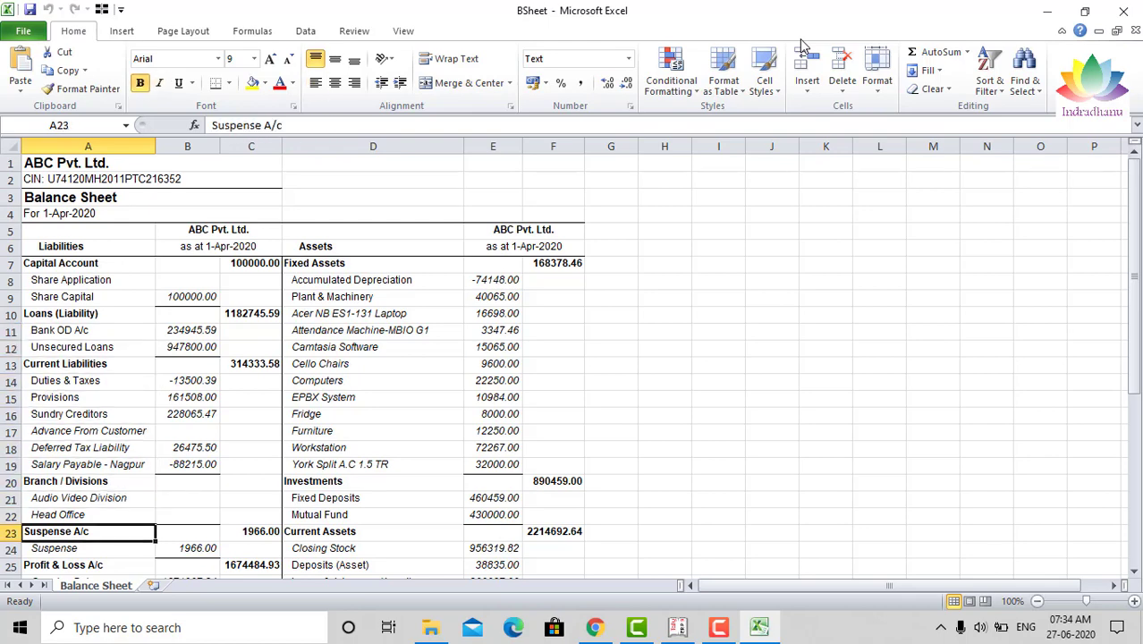
key("Down")
key("Down")
key("Down")
key("Down")
key("Down")
key("Down")
key("Down")
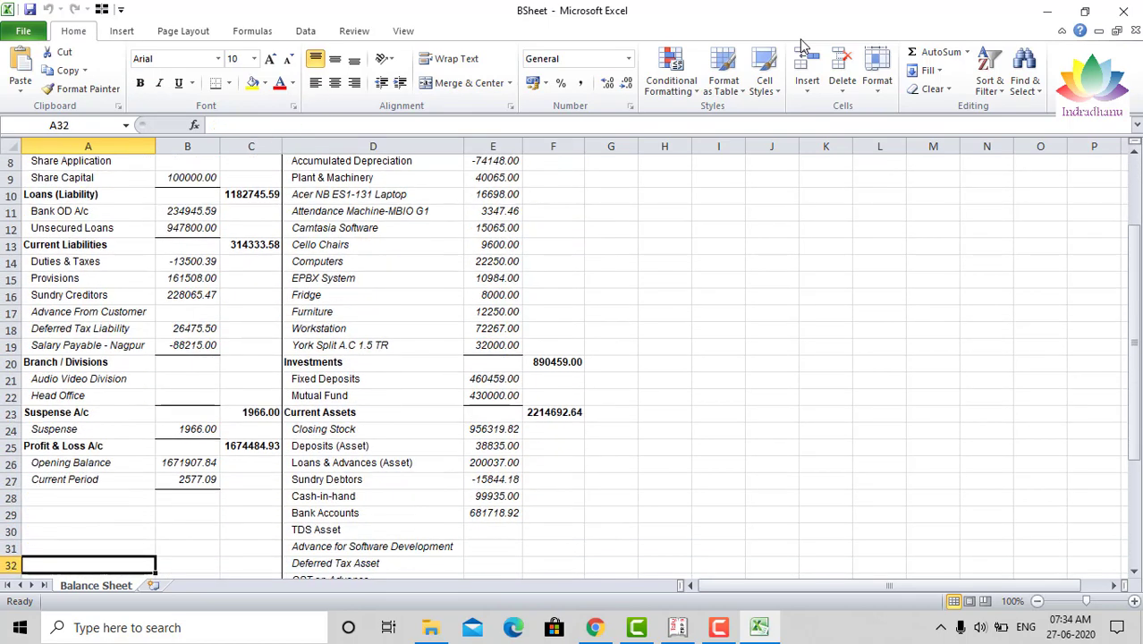
key("Down")
key("Down")
key("Down")
key("Down")
key("Down")
key("Down")
key("Down")
key("Down")
key("Down")
key("Down")
key("Down")
key("Down")
key("Down")
key("Down")
key("Down")
key("Down")
key("Down")
key("Down")
key("Down")
key("Down")
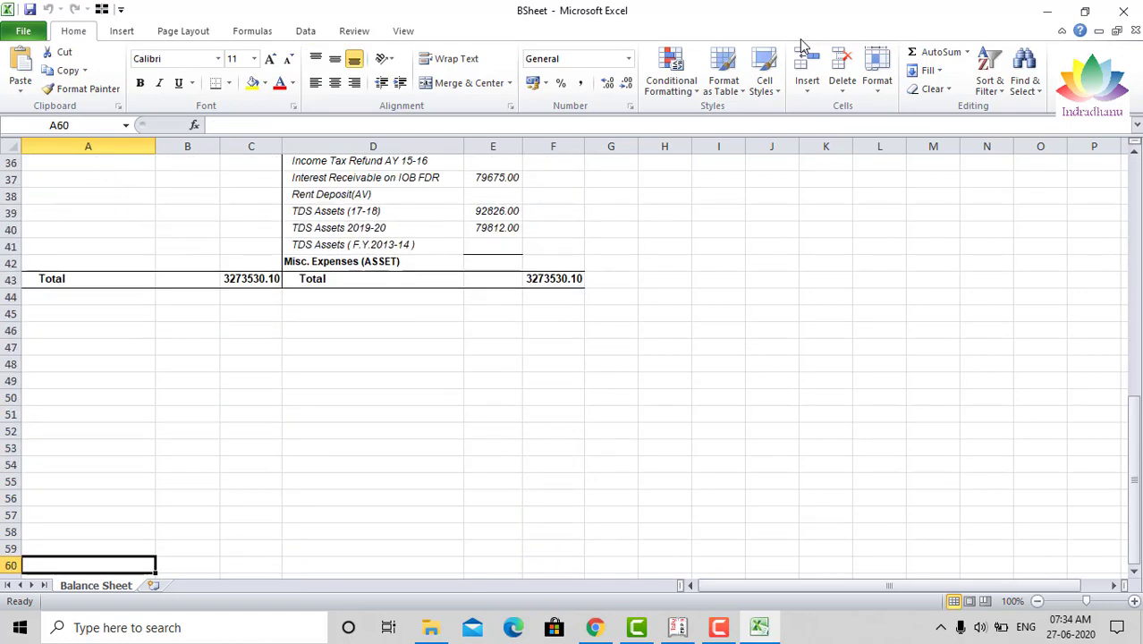
key("Up")
key("Up")
key("Up")
key("Up")
key("Up")
key("Up")
key("Up")
key("Up")
key("Up")
key("Up")
key("Up")
key("Up")
key("Up")
key("Up")
key("Up")
key("Up")
key("Up")
key("Up")
key("Up")
key("Up")
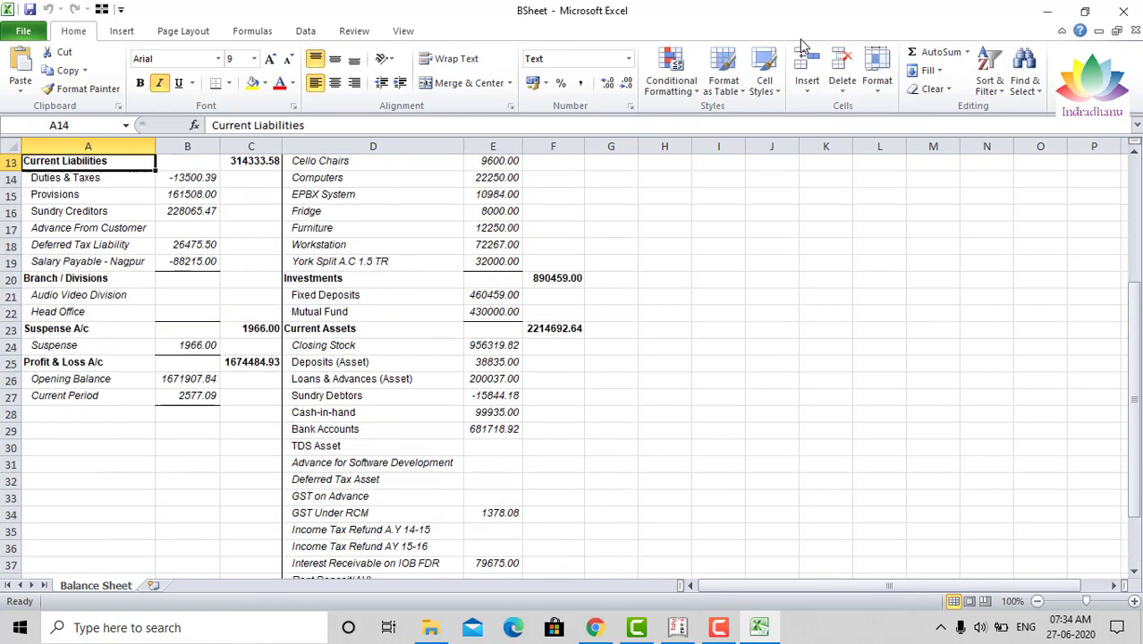
key("Up")
key("Up")
key("Up")
key("Up")
key("Up")
key("Up")
key("Up")
key("Up")
key("Up")
key("Up")
key("Up")
key("Up")
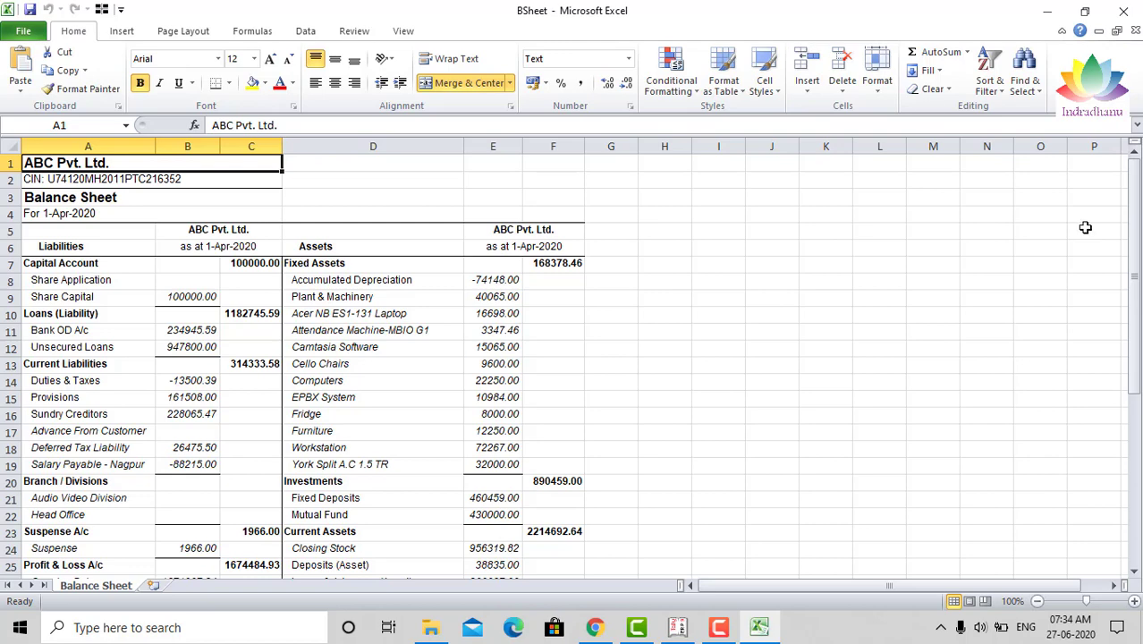
Switch back to Tally.ERP 9 and try to export the balance sheet again, overwriting BSheet.xlsx while it is open in Excel.
left_click(677, 627)
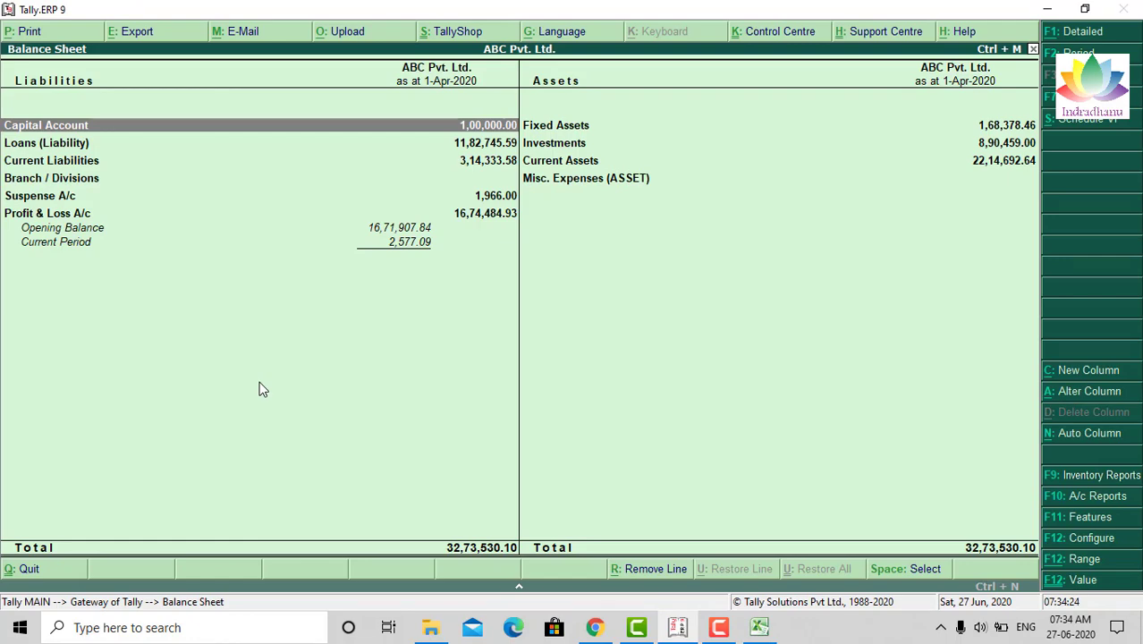
left_click(149, 33)
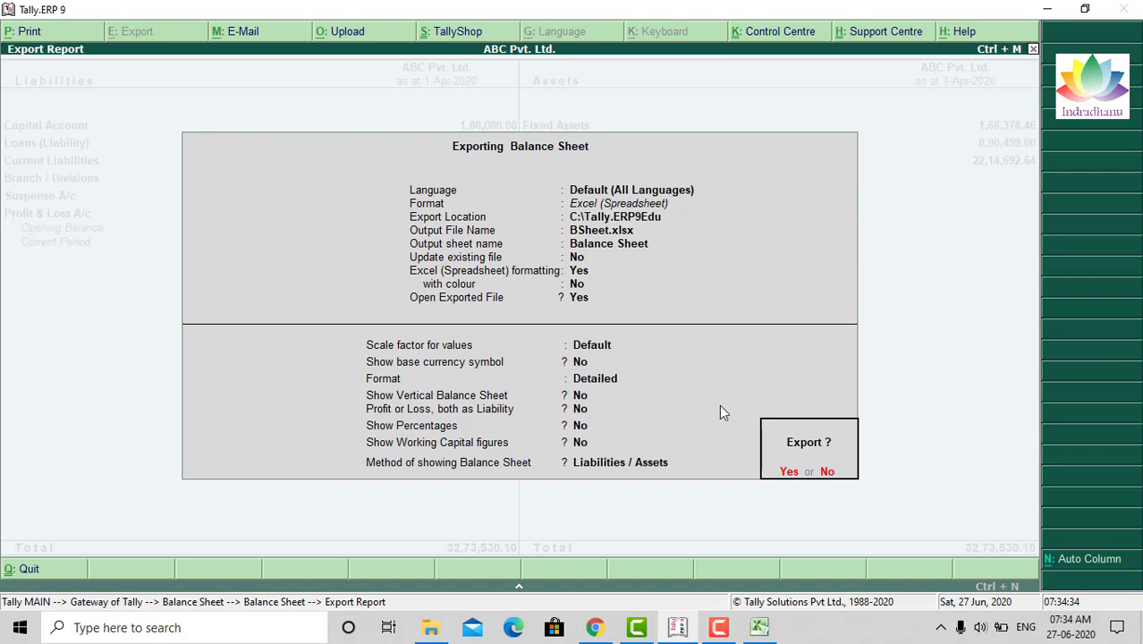
left_click(788, 473)
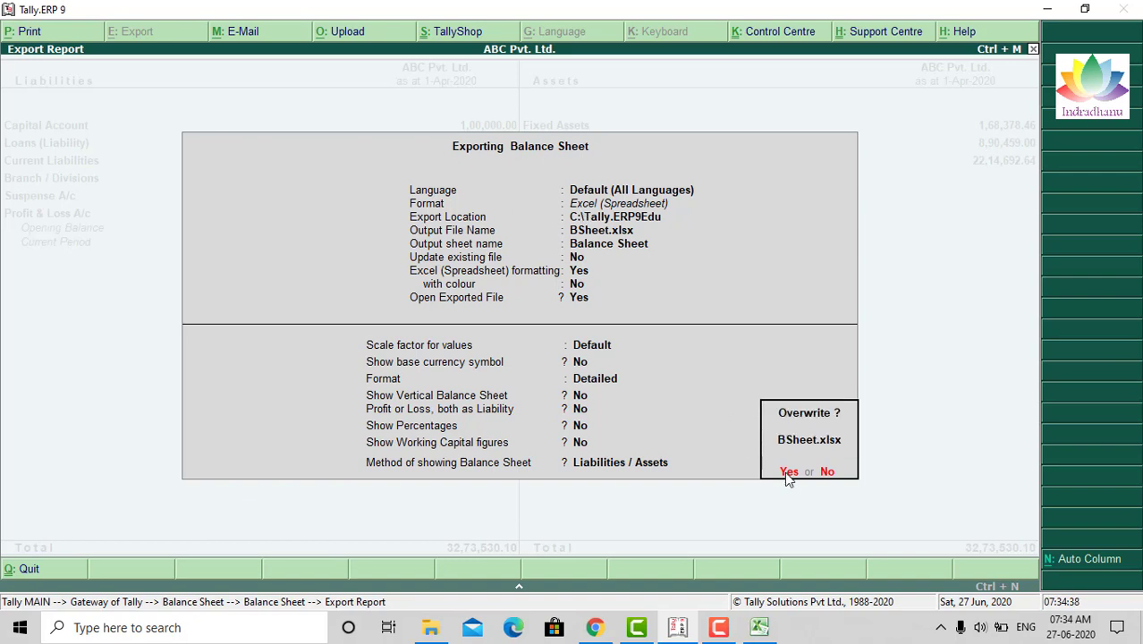
left_click(788, 474)
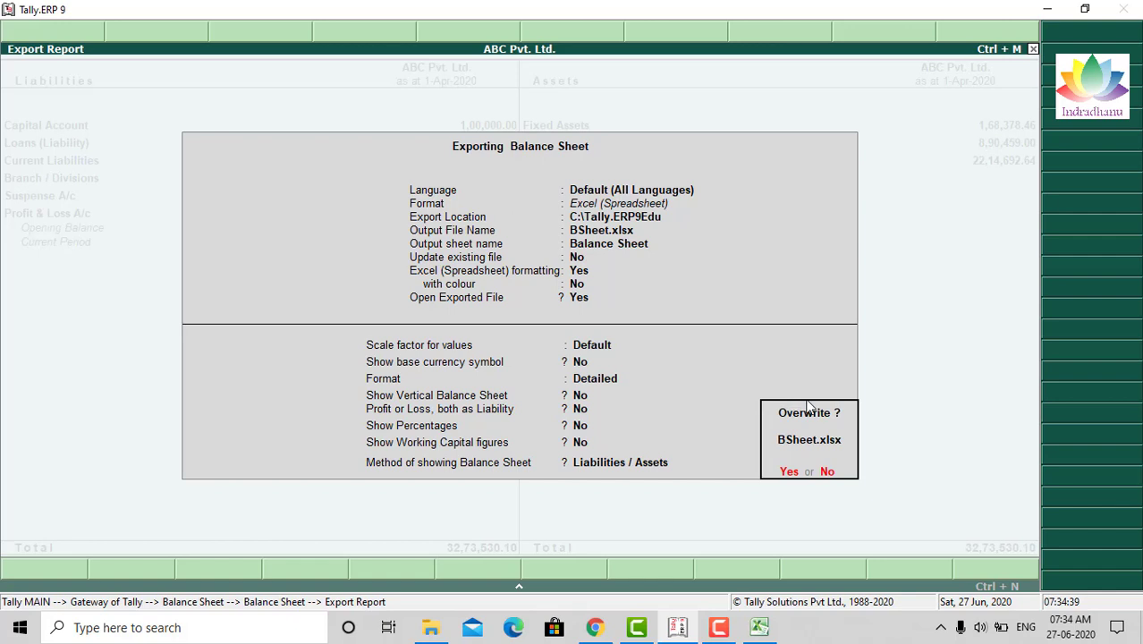
left_click(789, 472)
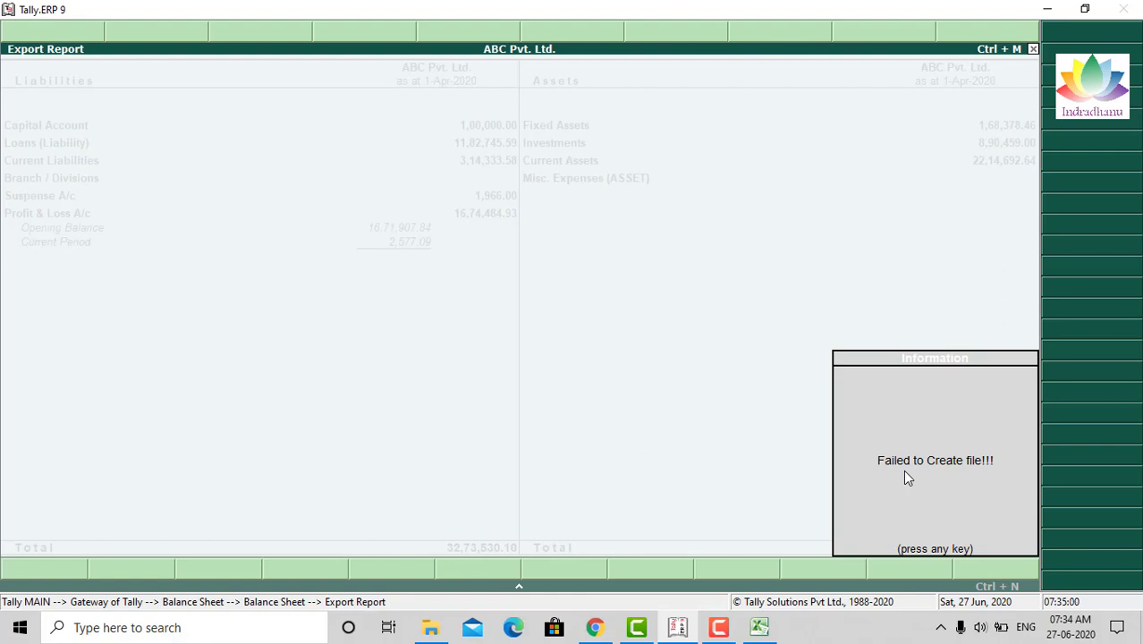
key("Return")
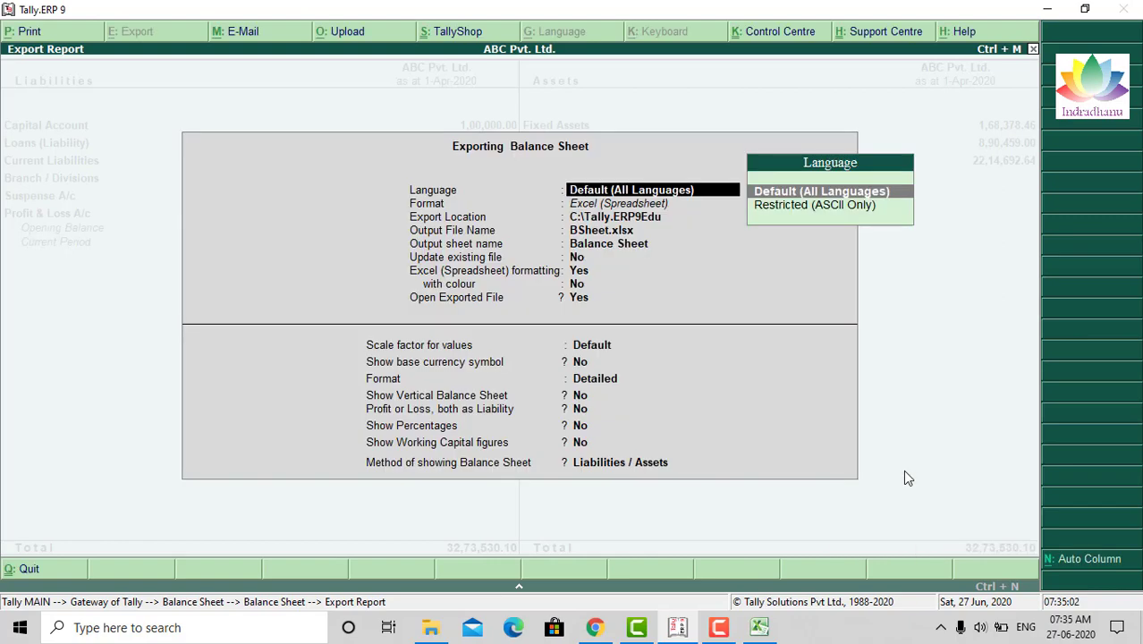
Switch to Excel, close the BSheet workbook and minimize the empty Excel window.
left_click(759, 627)
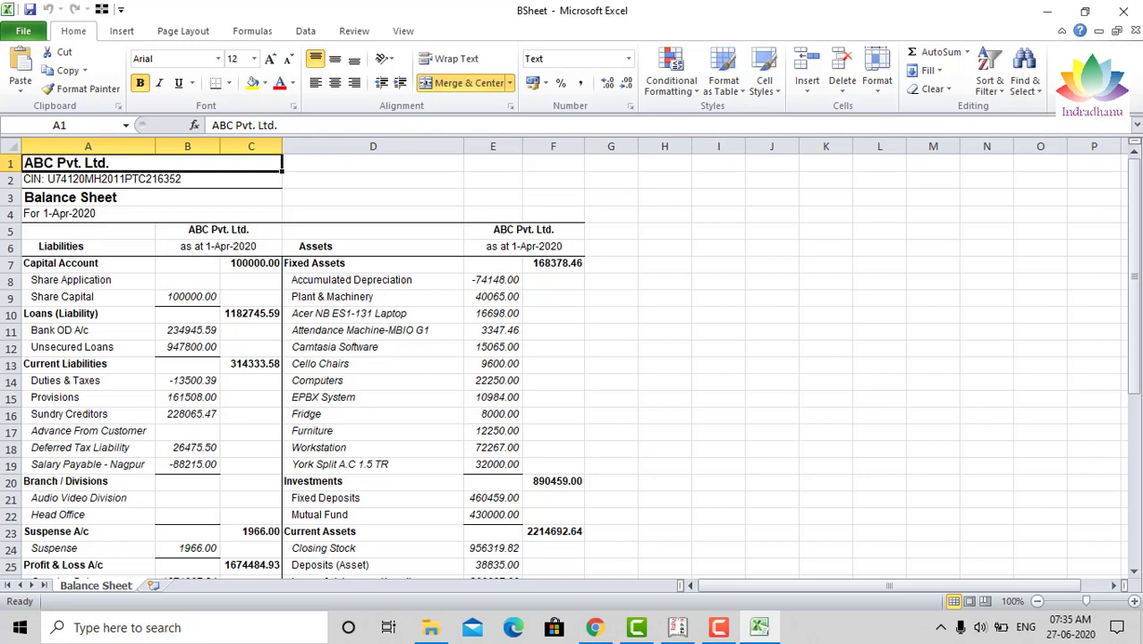
left_click(1135, 30)
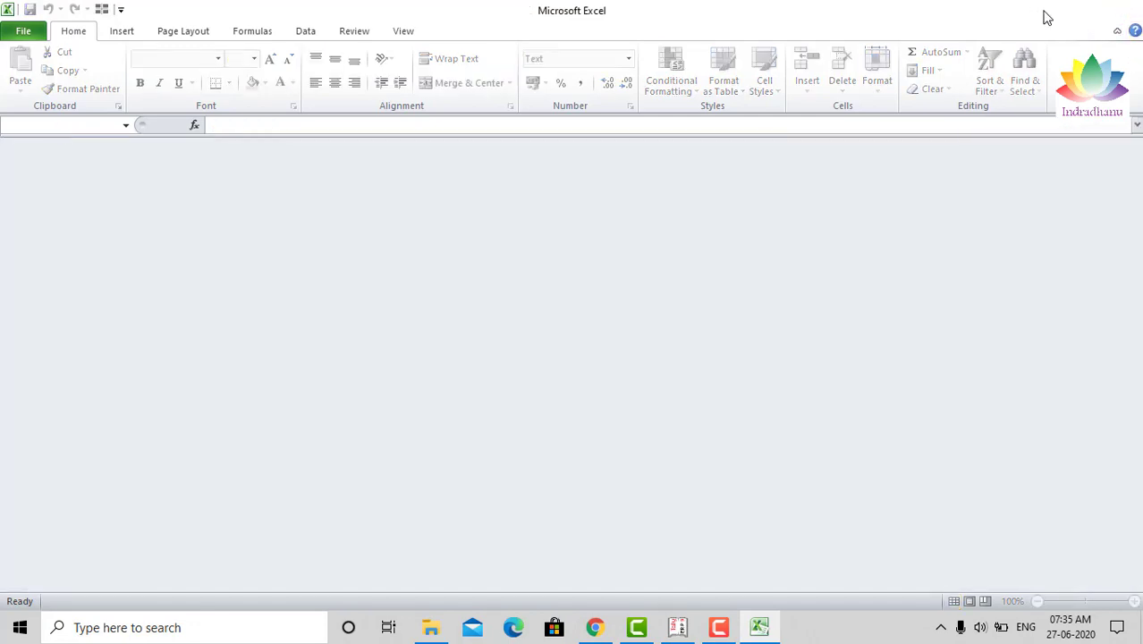
left_click(1046, 16)
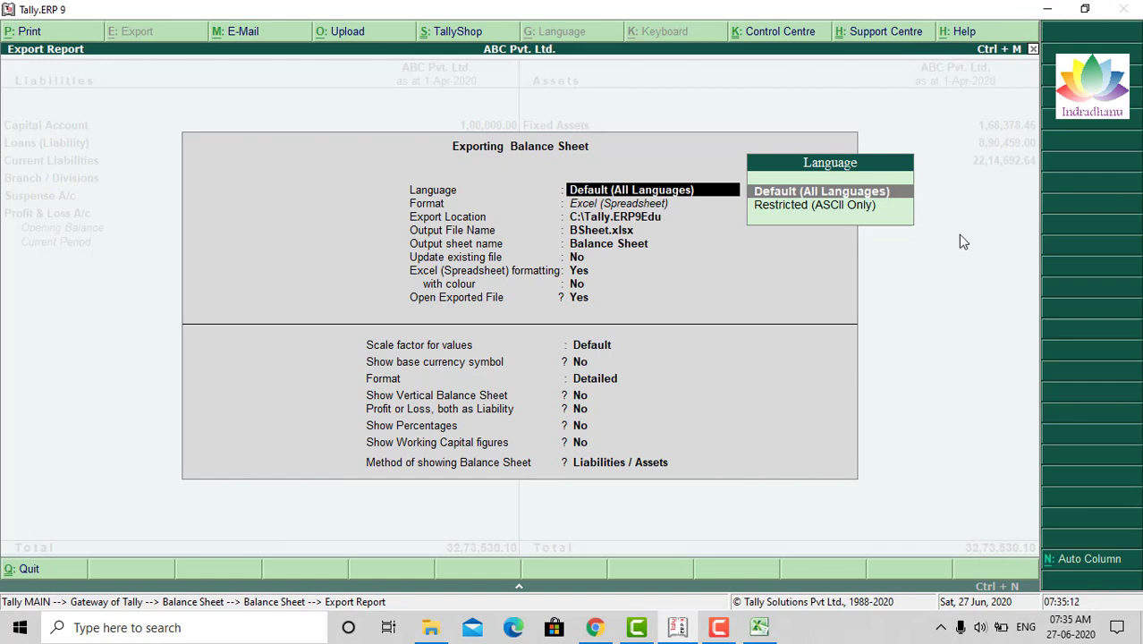
Export the balance sheet again with the existing Excel export settings, overwriting BSheet.xlsx.
key("Return")
key("Return")
key("Return")
key("Return")
key("Return")
key("Return")
key("Return")
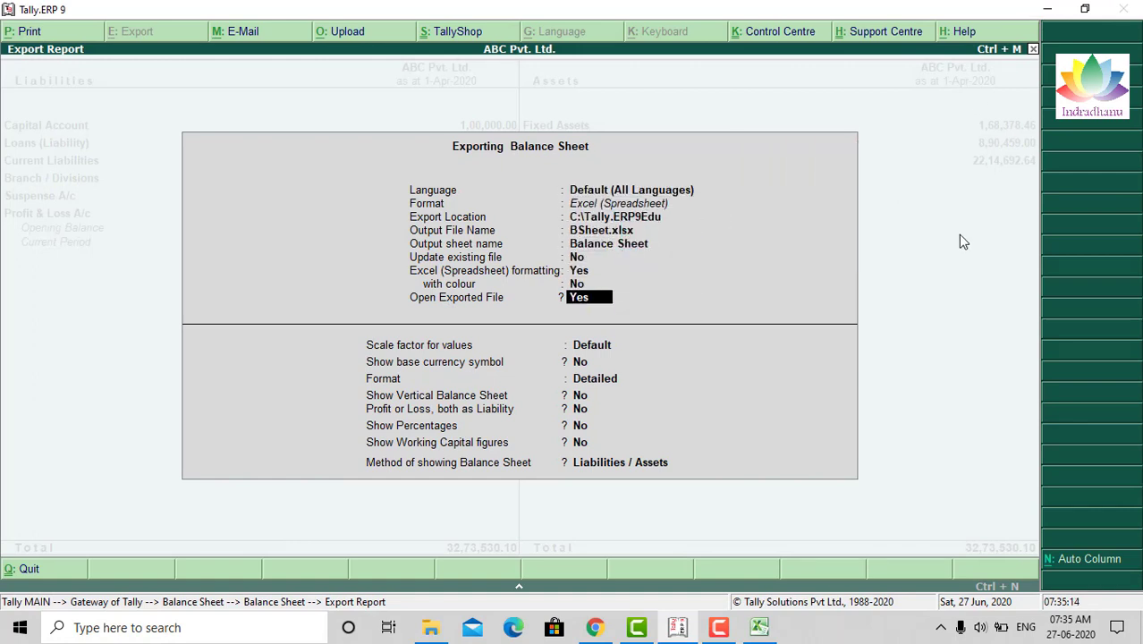
key("Return")
key("Return")
key("Return")
key("Return")
key("Return")
key("Return")
key("Return")
key("Return")
key("Return")
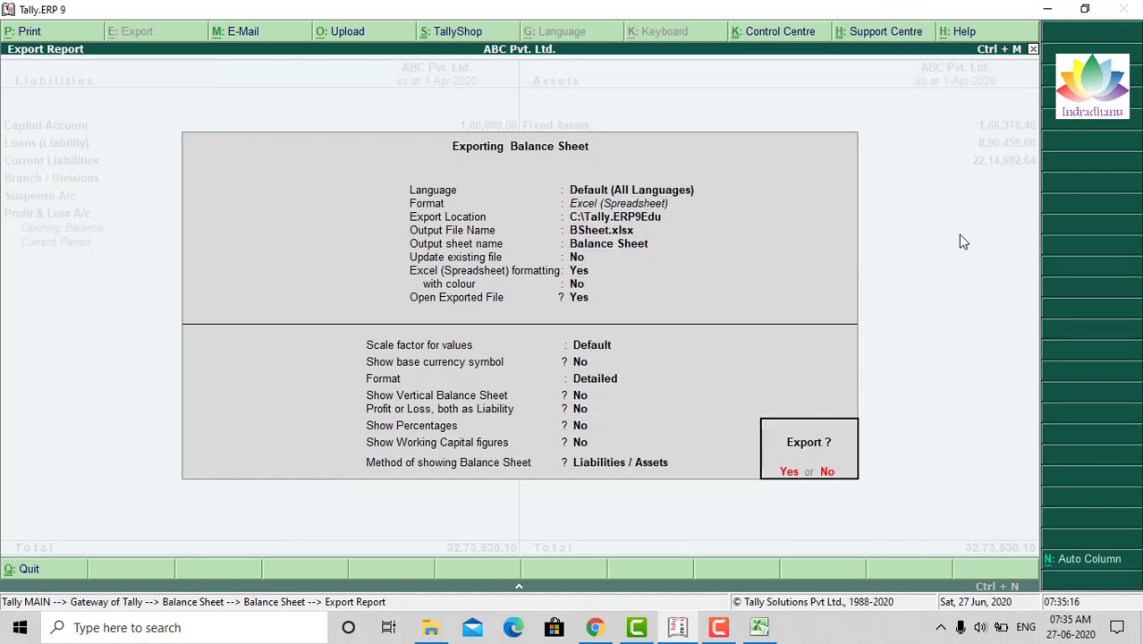
key("Return")
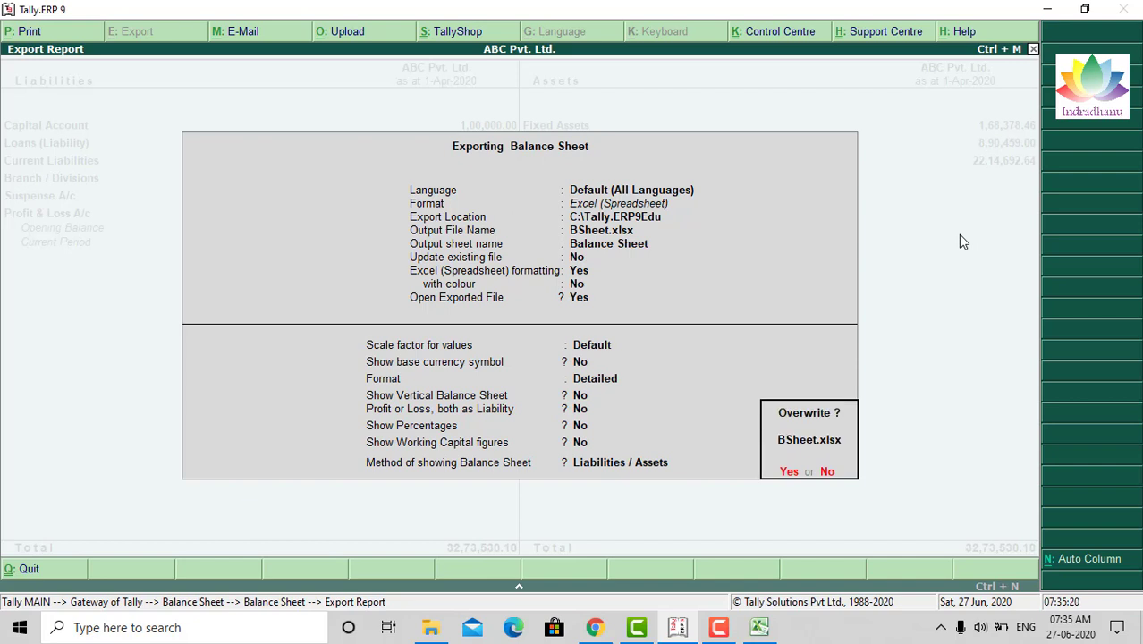
key("Return")
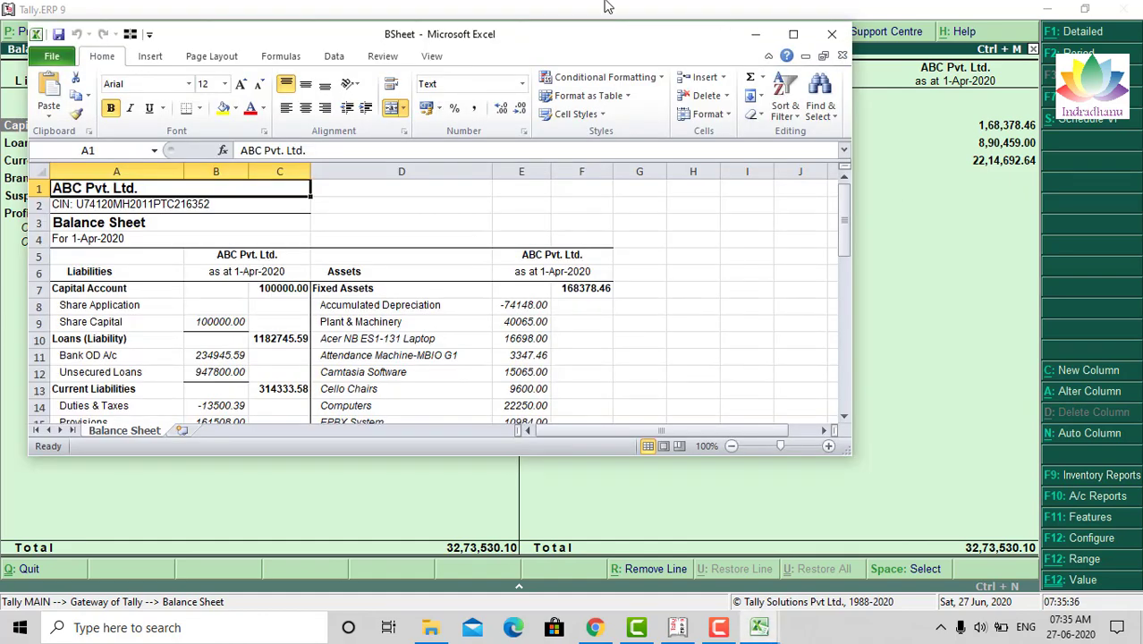
View the re-exported balance sheet in a maximized window and close the BSheet workbook.
left_click(793, 36)
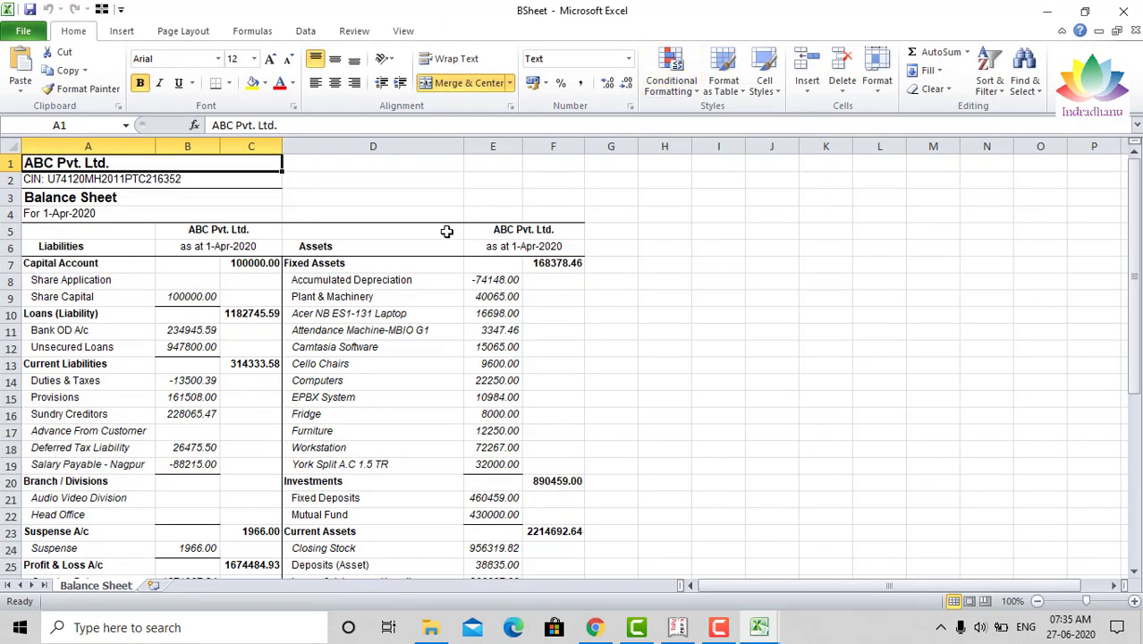
left_click(1135, 31)
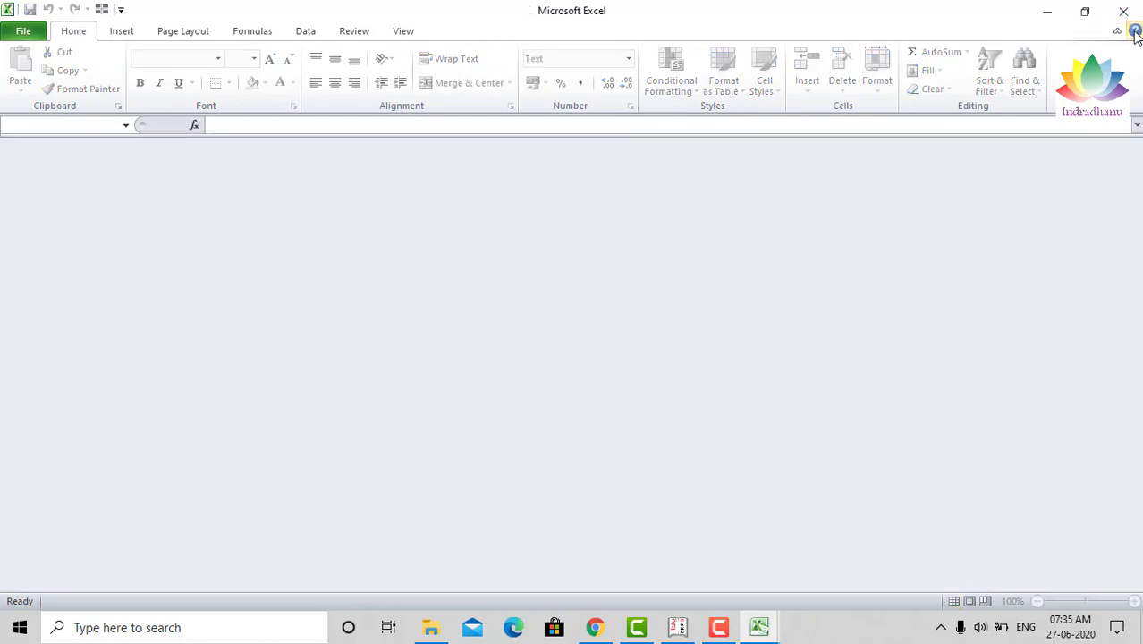
Switch to Tally.ERP 9, reopen the balance sheet's export settings and set the Excel formatting with colour option to Yes.
left_click(679, 628)
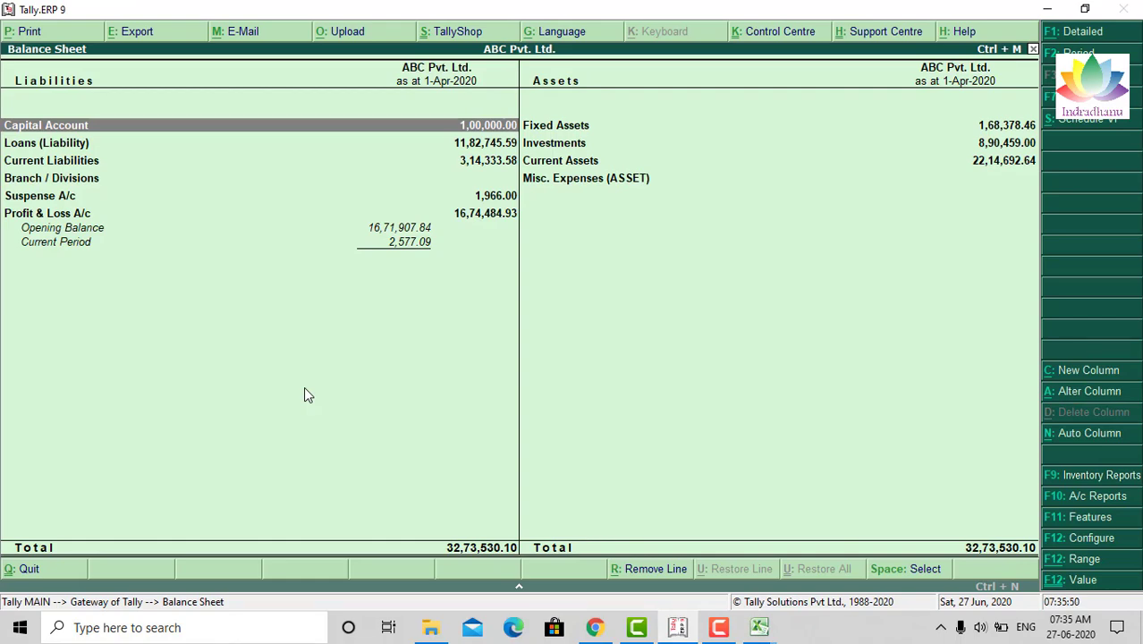
left_click(150, 33)
key("n")
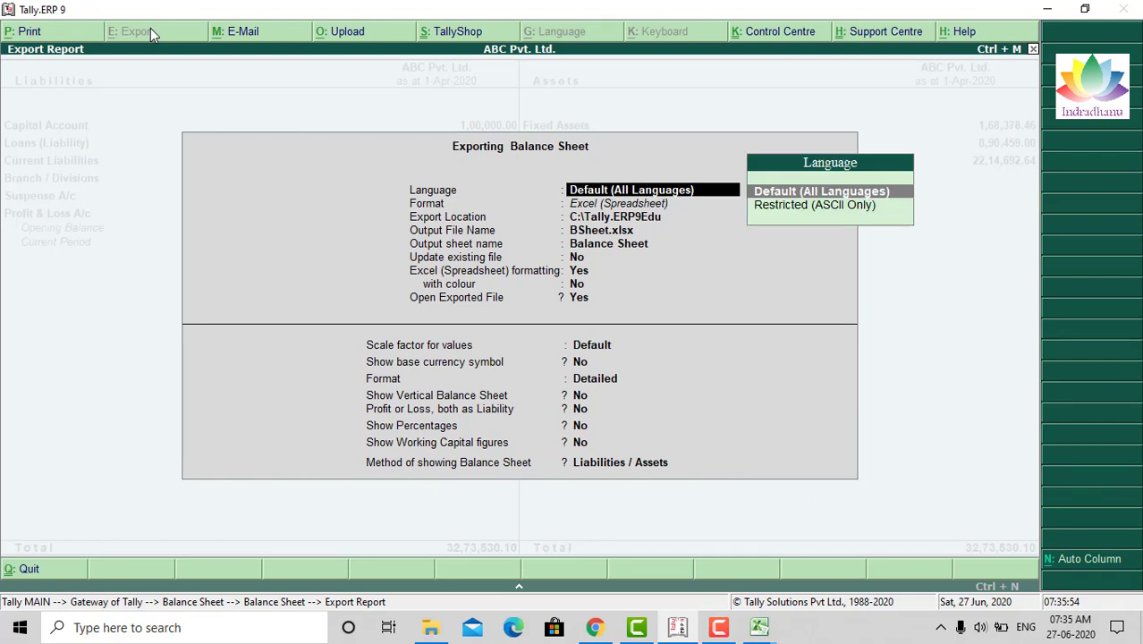
key("Return")
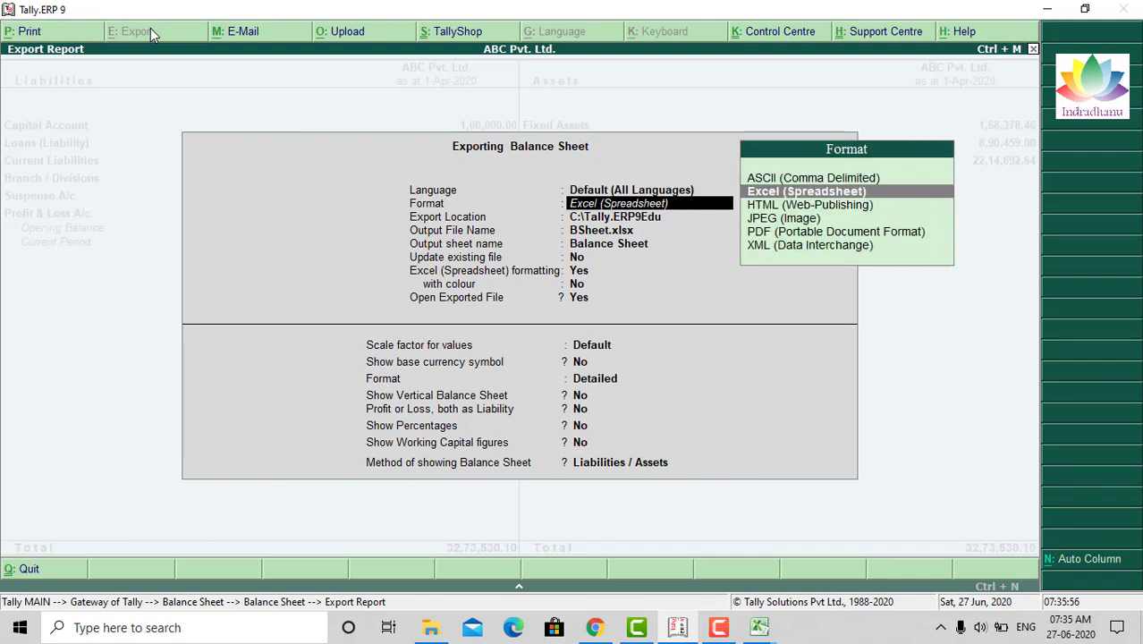
key("Return")
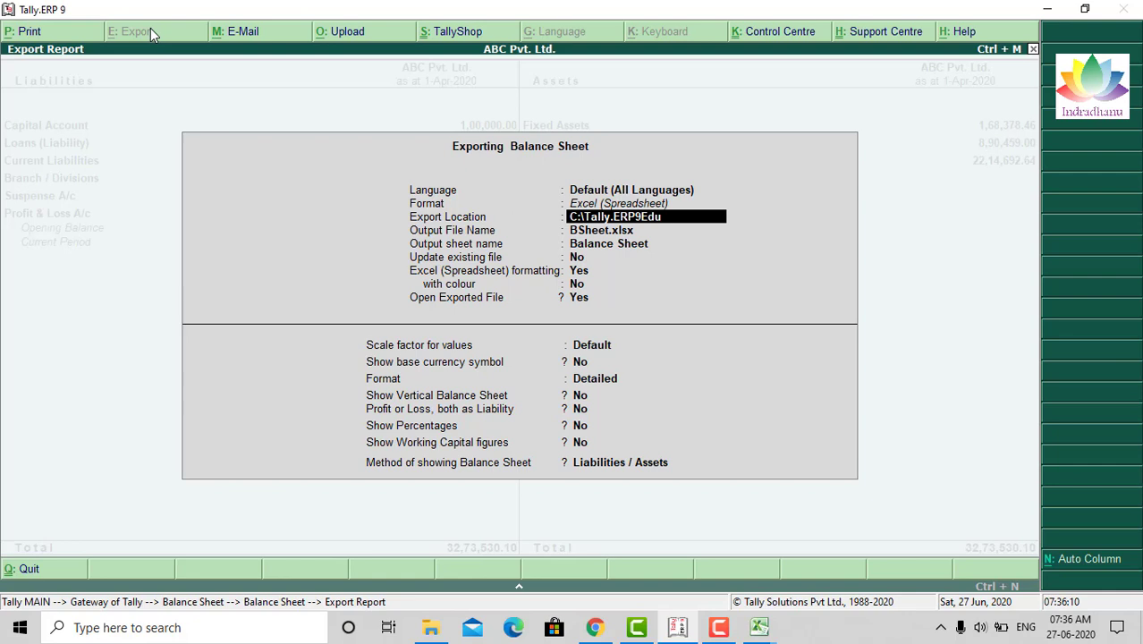
key("Return")
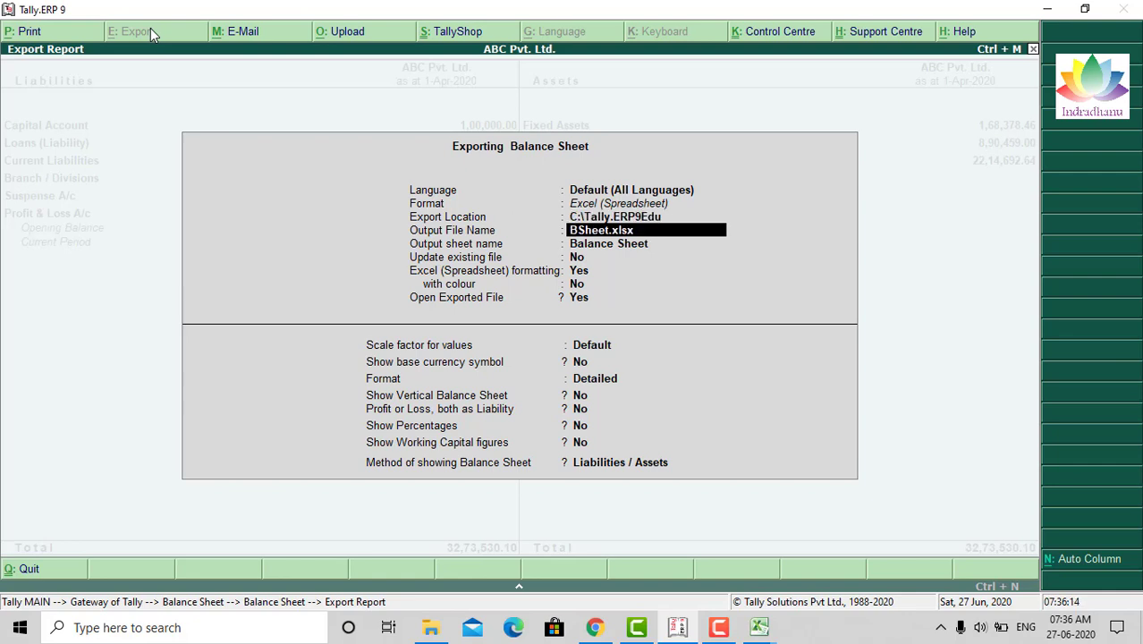
key("Return")
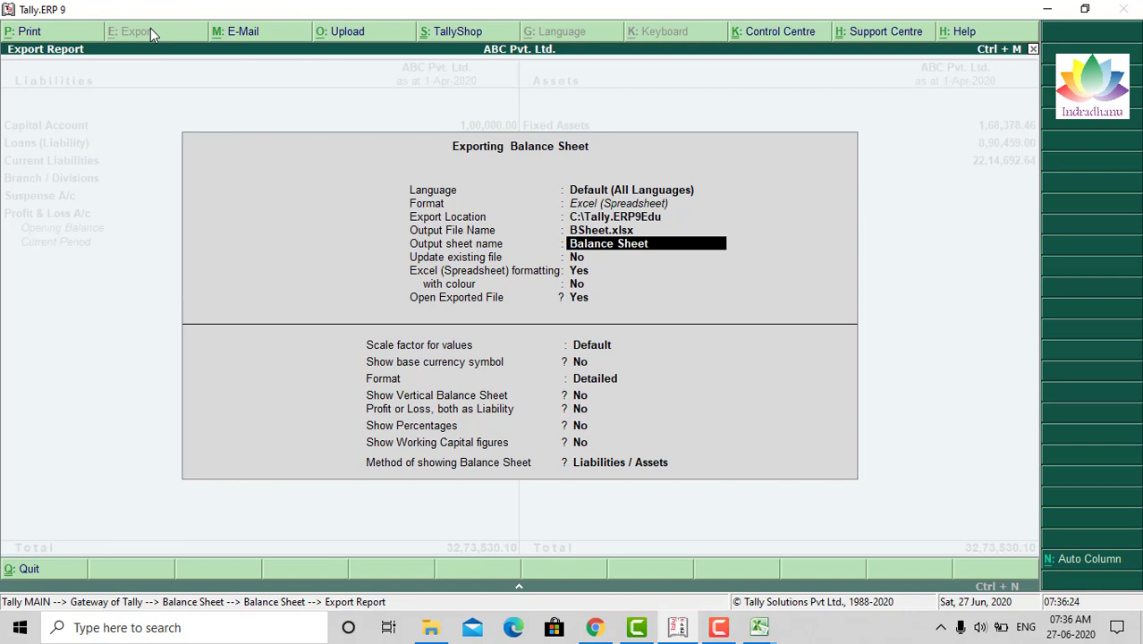
key("Return")
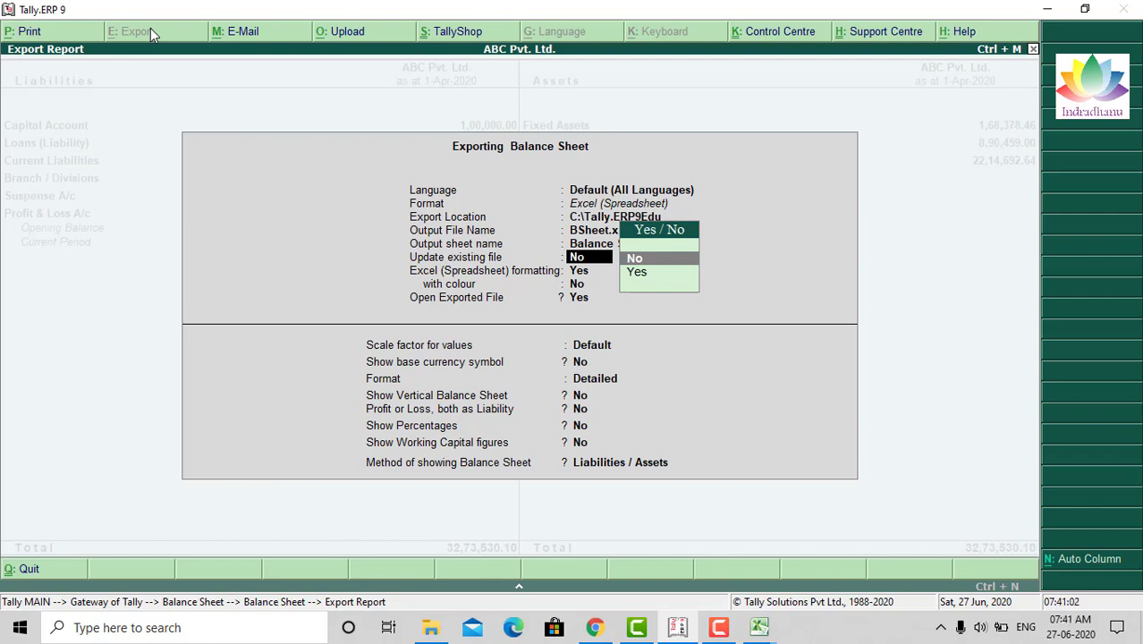
key("Return")
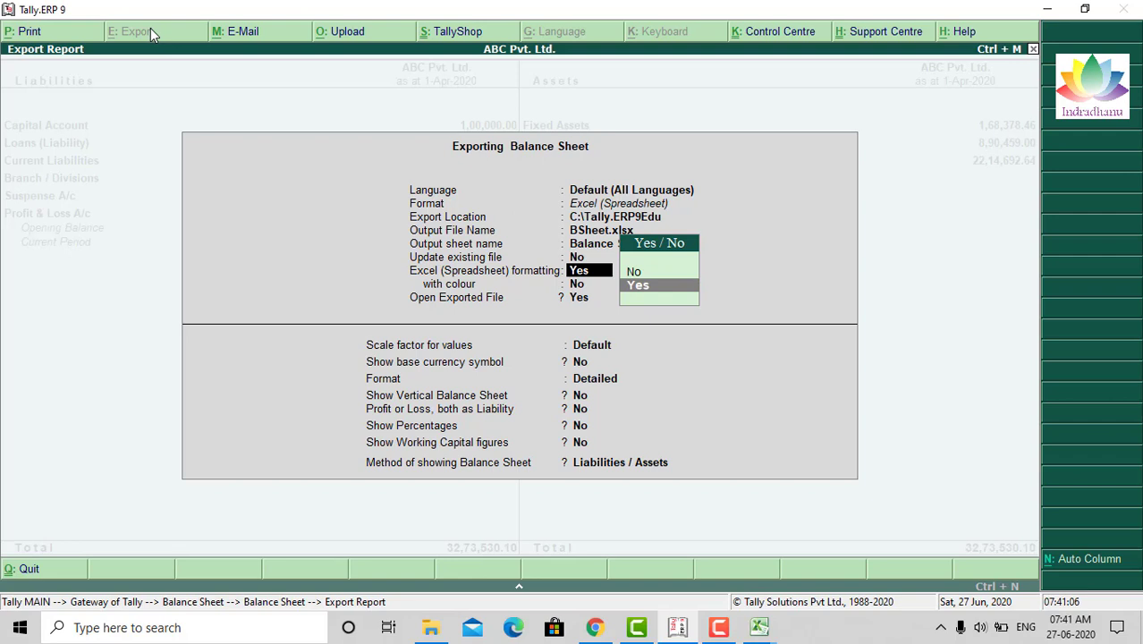
key("Return")
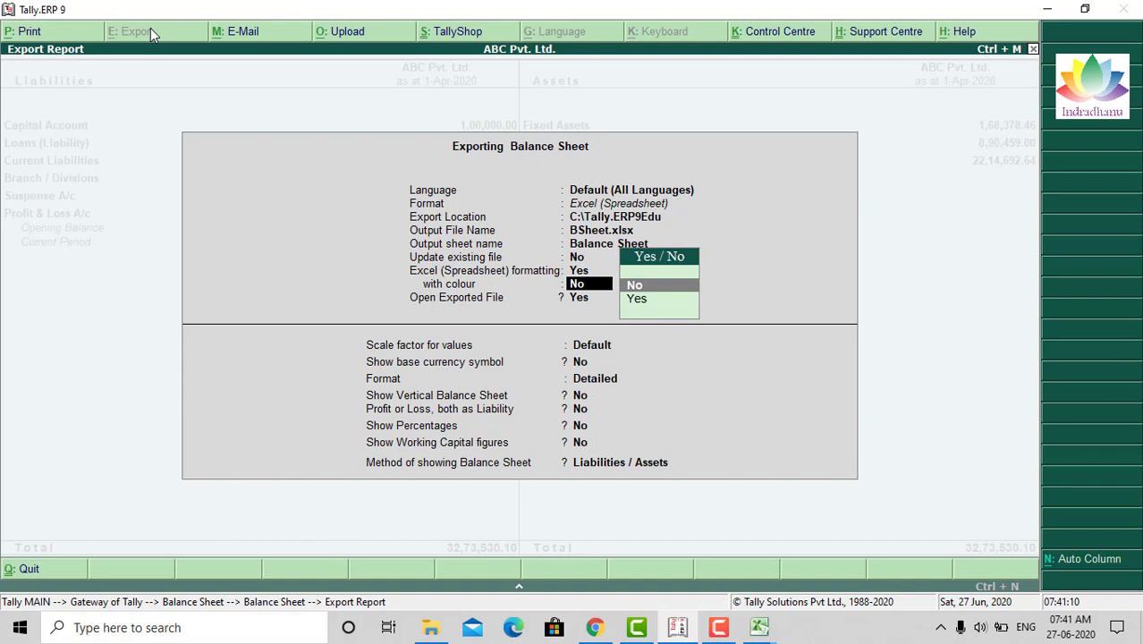
key("Down")
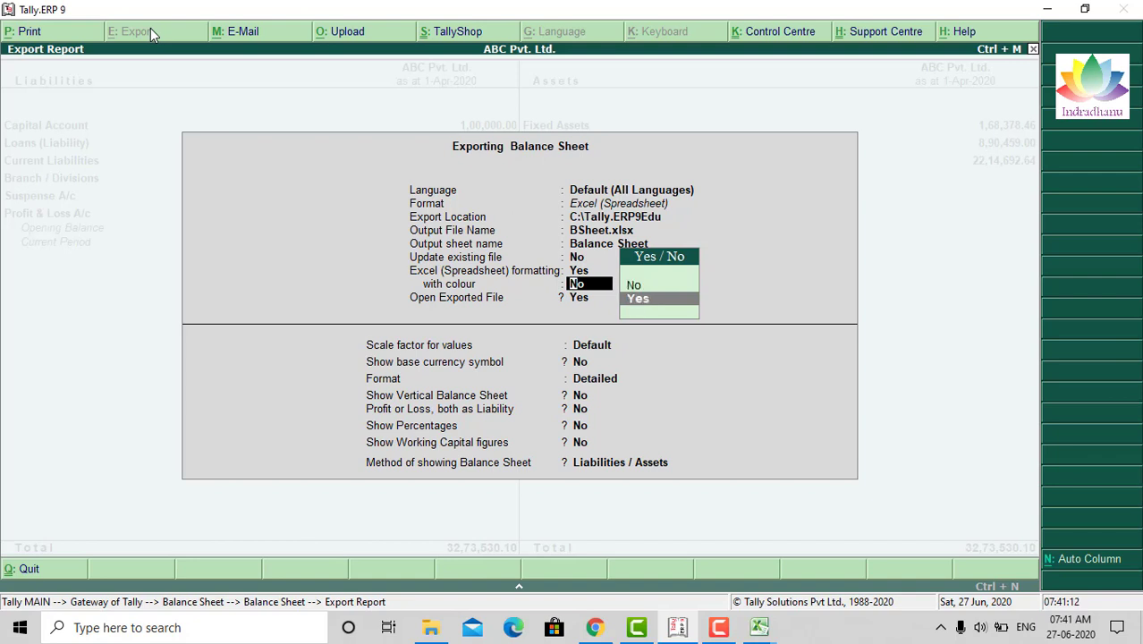
key("Return")
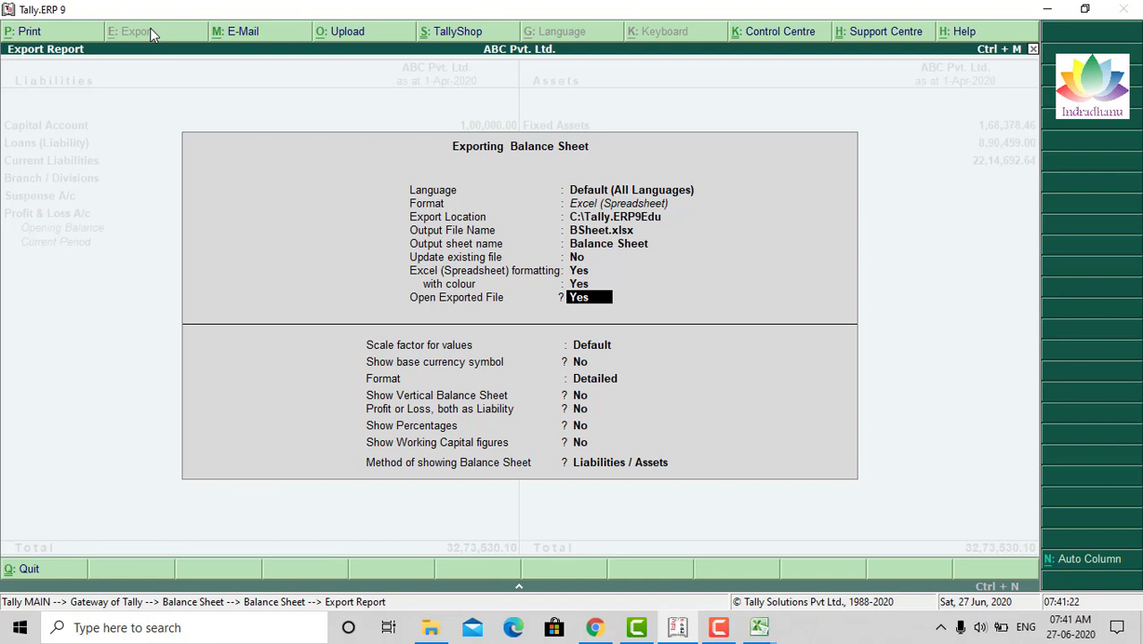
Accept the remaining export settings and export the balance sheet, overwriting BSheet.xlsx.
key("Return")
key("Return")
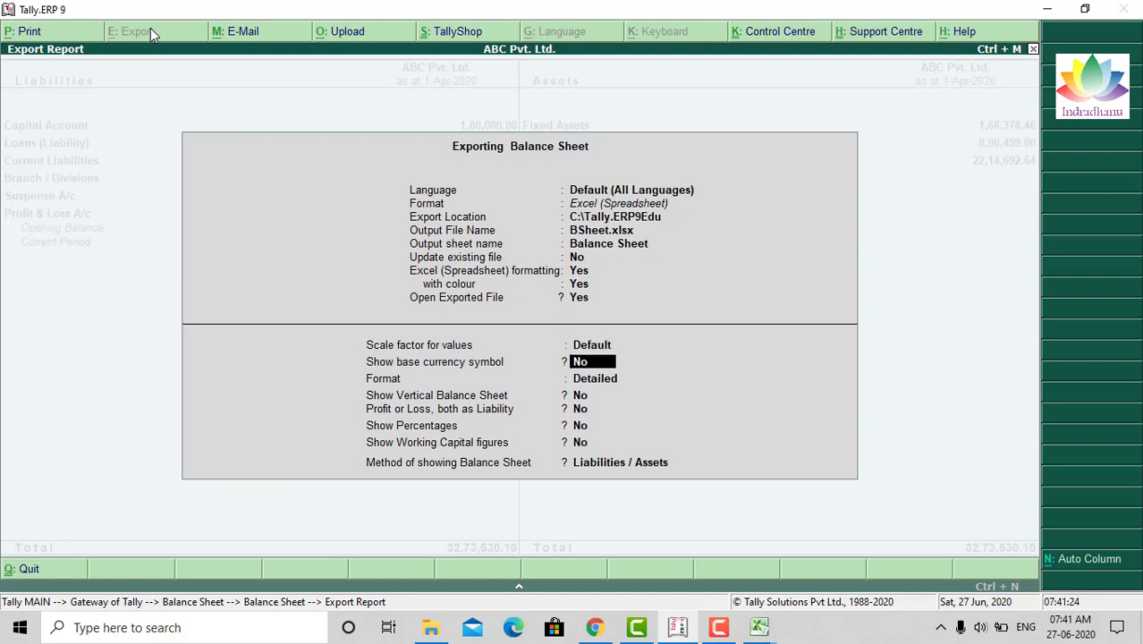
key("Return")
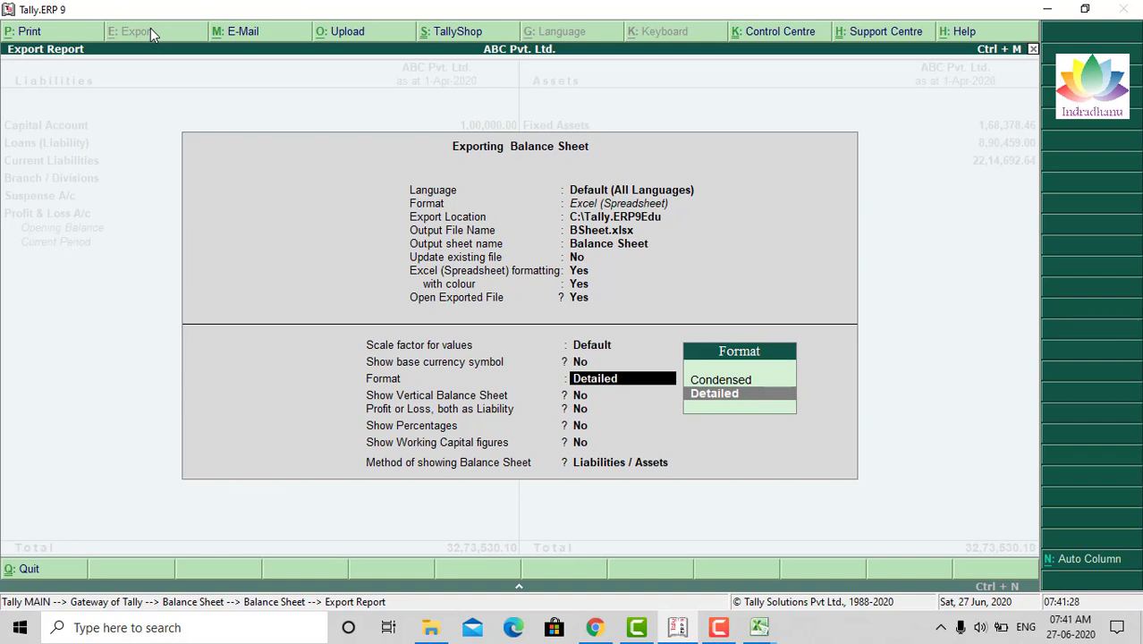
key("Return")
key("Return")
key("Return")
key("Return")
key("Return")
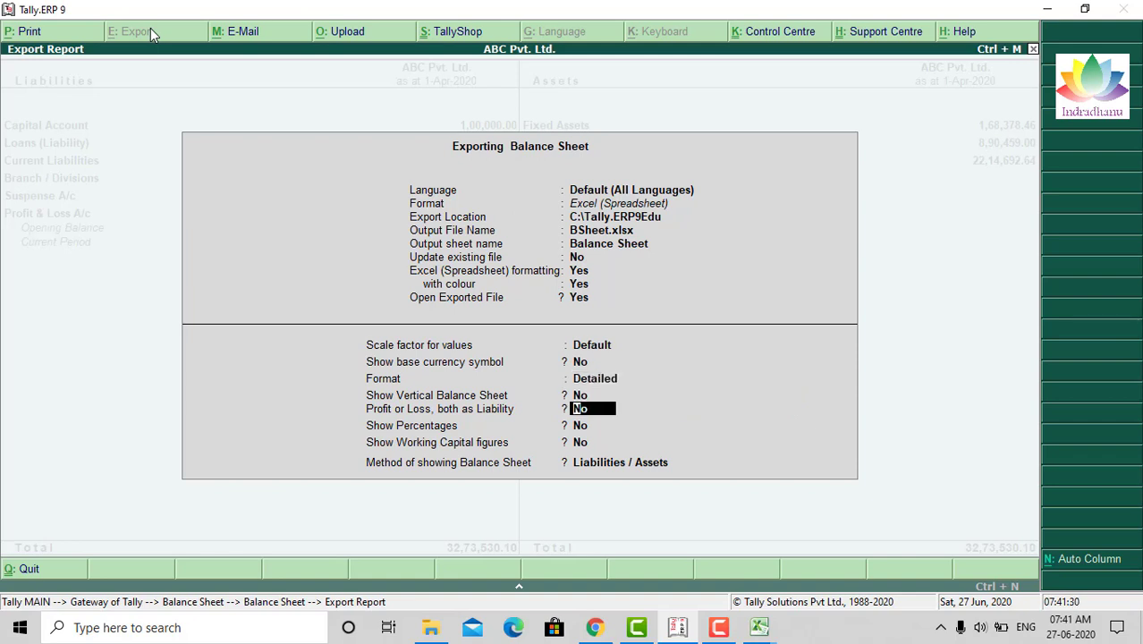
key("Return")
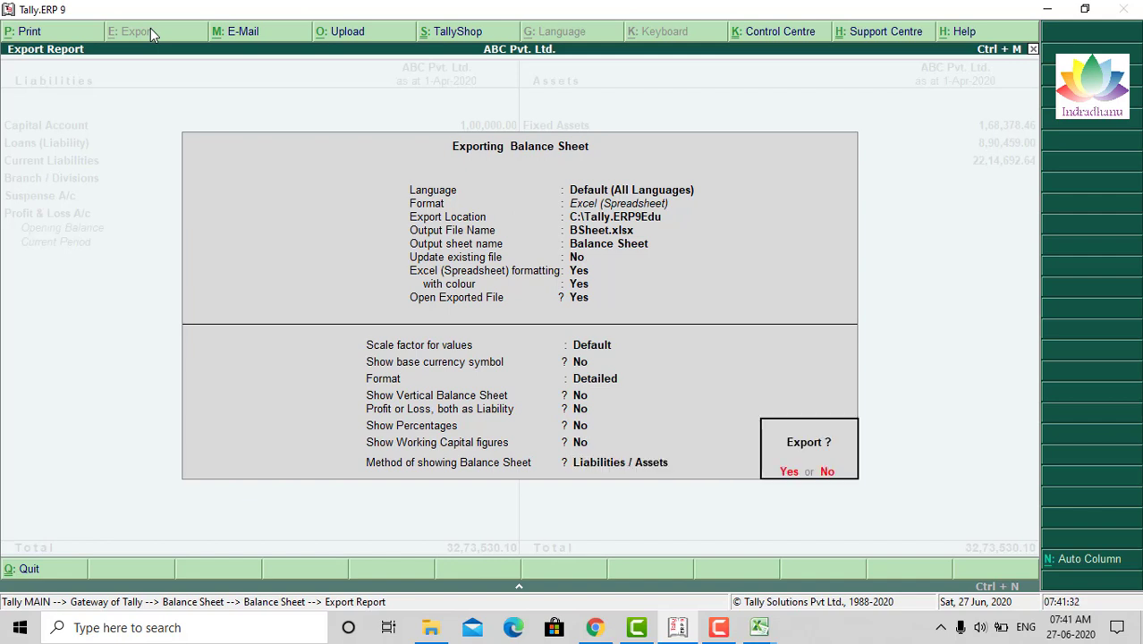
key("Return")
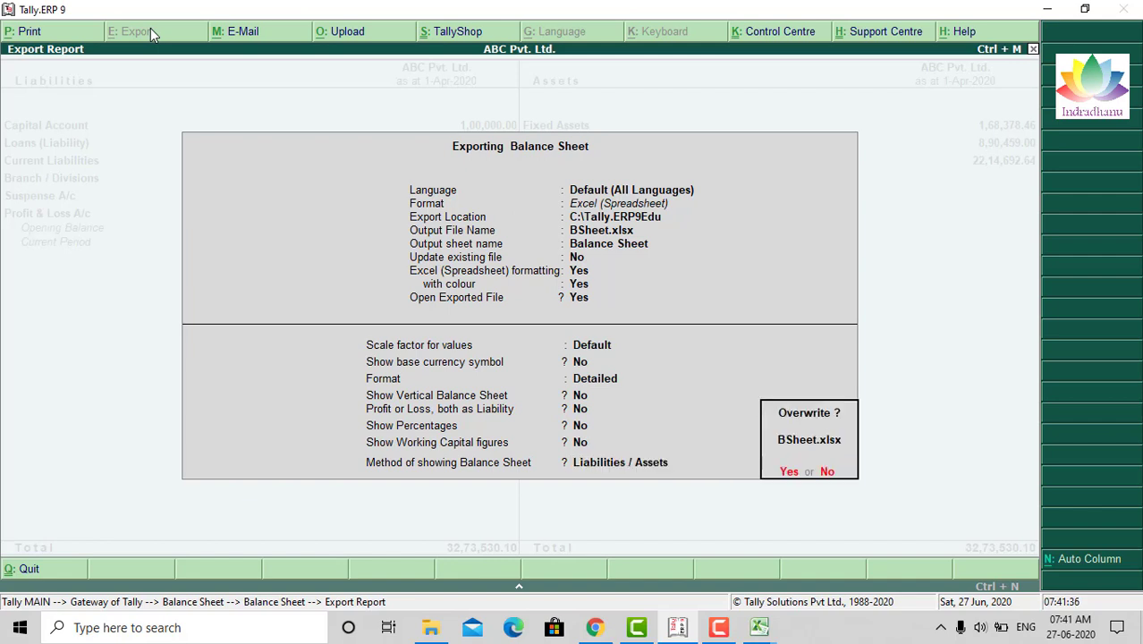
key("y")
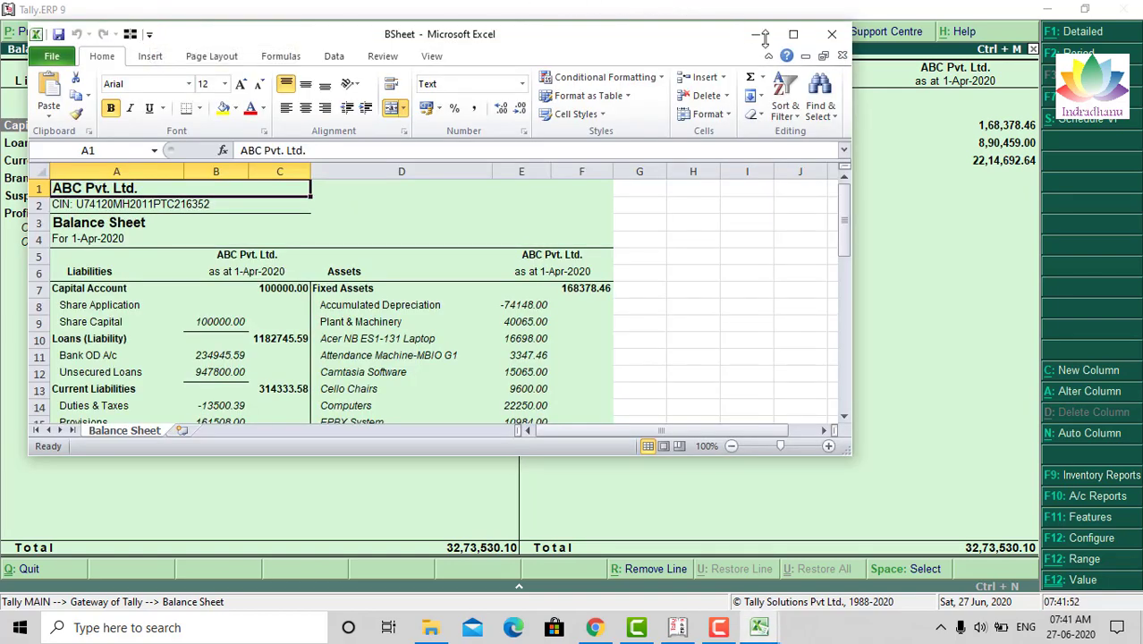
Maximize the exported BSheet workbook and look through the coloured balance sheet down to the Total row.
left_click(792, 34)
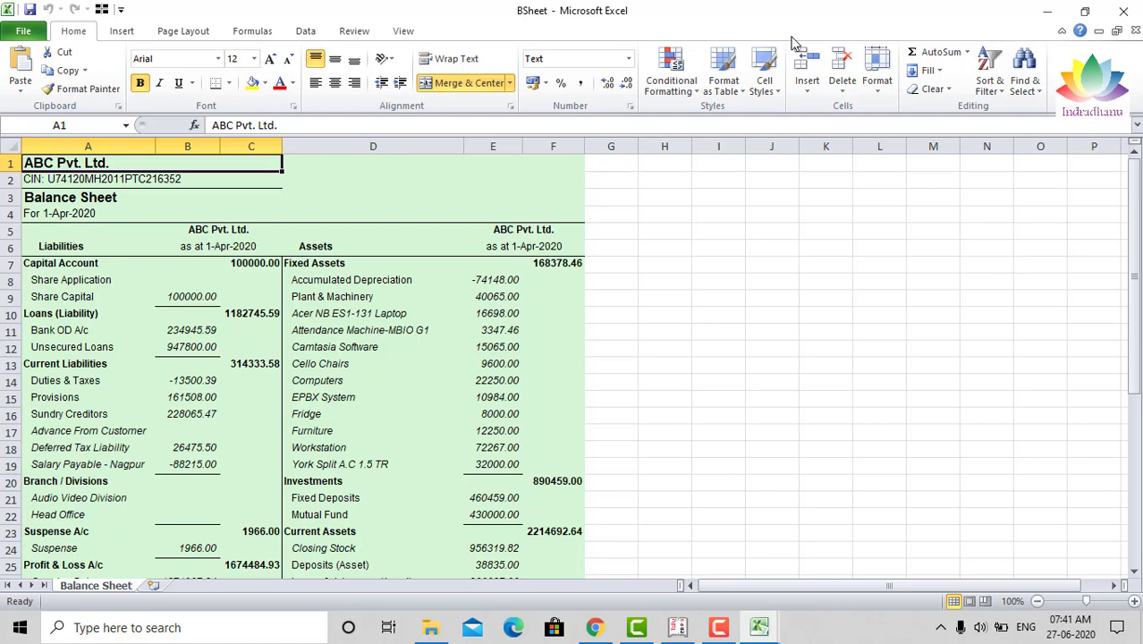
key("Right")
key("Right")
key("Down")
key("Down")
key("Down")
key("Down")
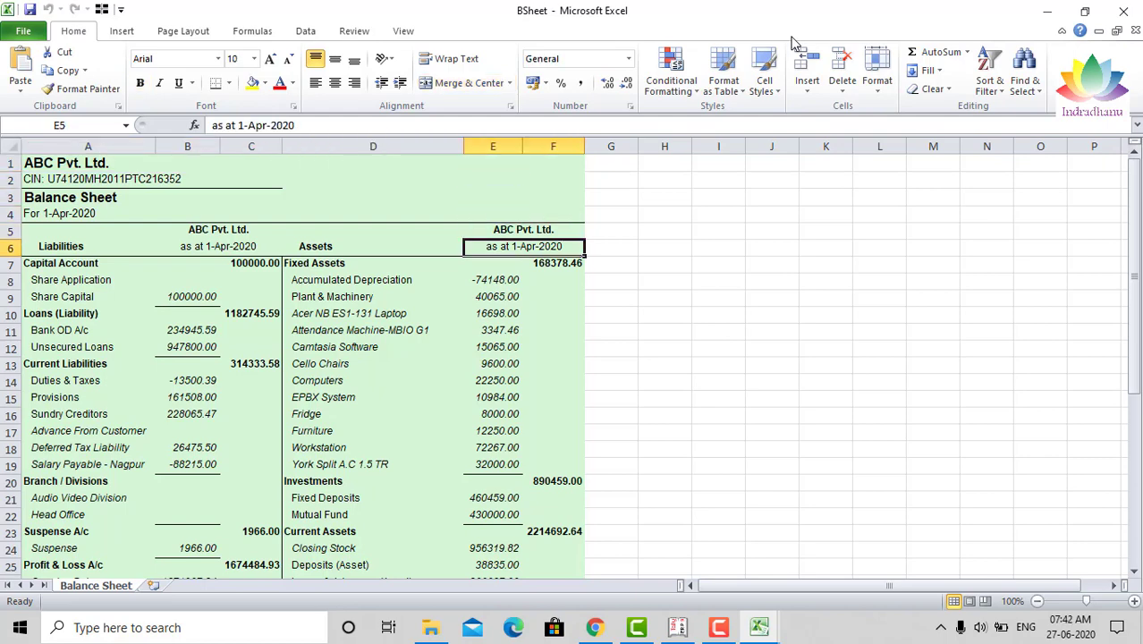
key("Down")
key("Down")
key("Down")
key("Down")
key("Down")
key("Down")
key("Down")
key("Down")
key("Down")
key("Down")
key("Down")
key("Down")
key("Down")
key("Down")
key("Down")
key("Down")
key("Down")
key("Down")
key("Down")
key("Down")
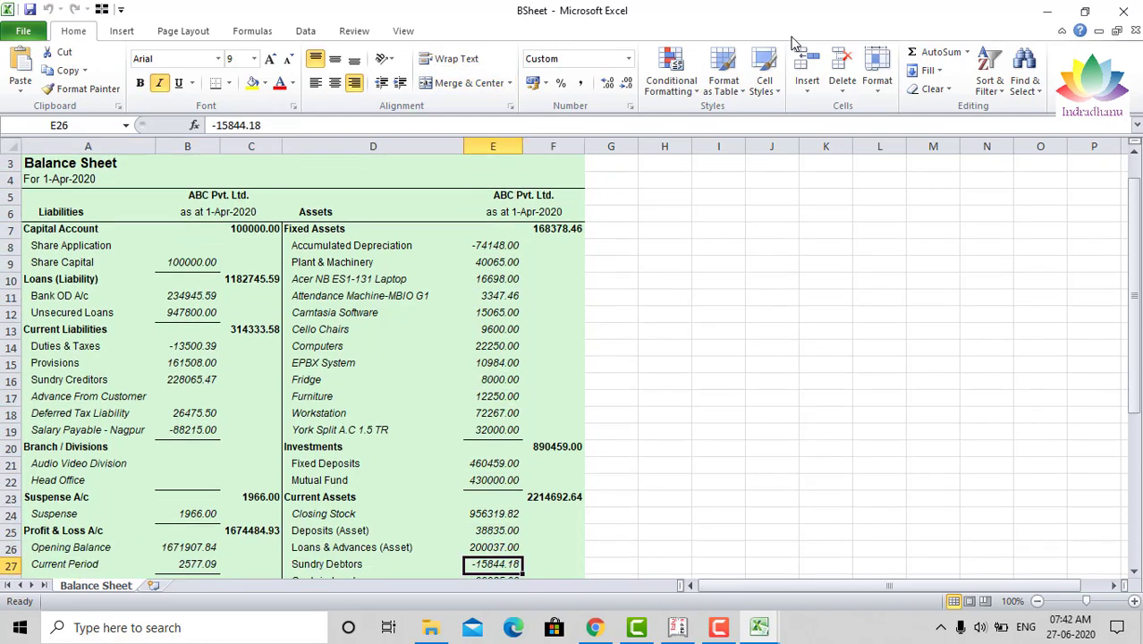
key("Down")
key("Down")
key("Down")
key("Down")
key("Down")
key("Down")
key("Down")
key("Down")
key("Down")
key("Down")
key("Down")
key("Down")
key("Down")
key("Down")
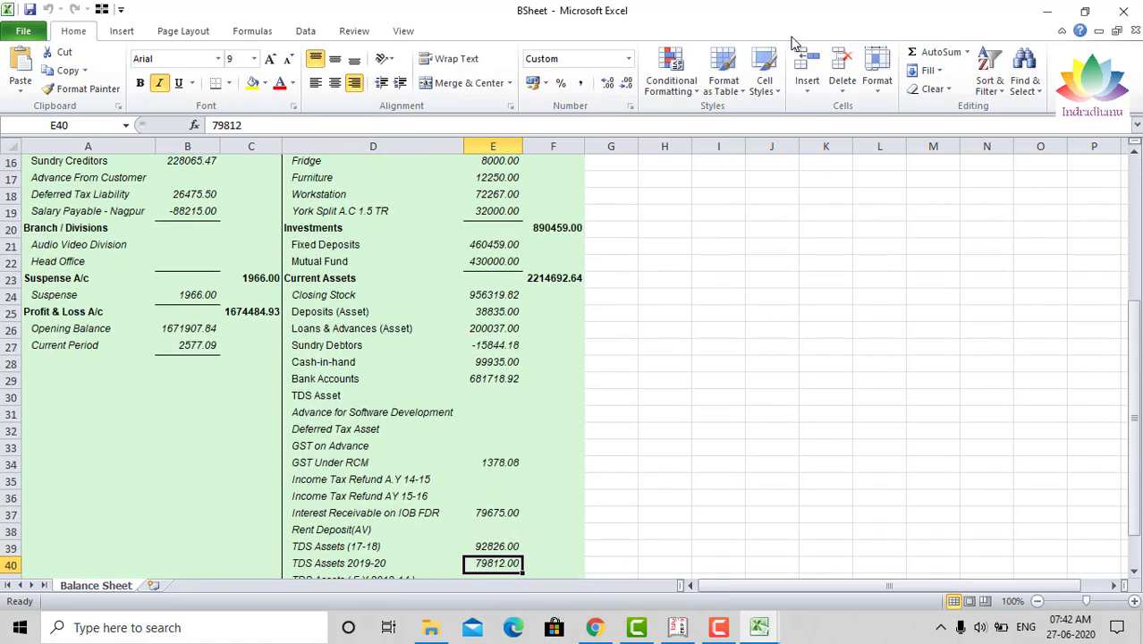
key("Down")
key("Down")
key("Down")
key("Down")
key("Right")
key("Up")
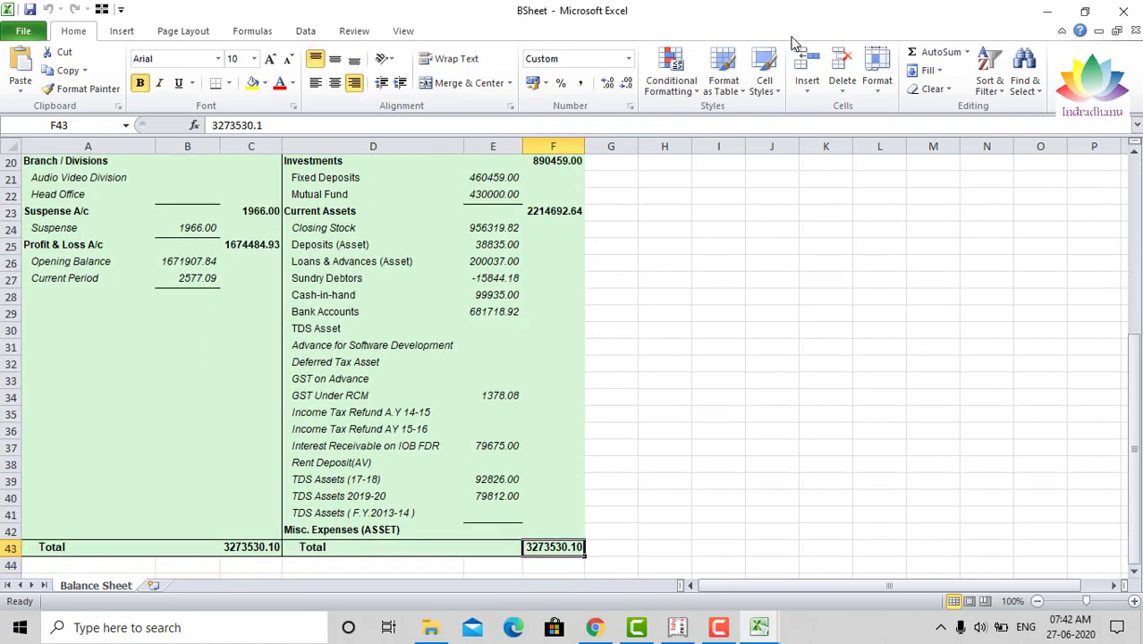
Enter 1000000 in cell F40 beside TDS Assets 2019-20 as a trial edit and clear it again.
key("Up")
key("Up")
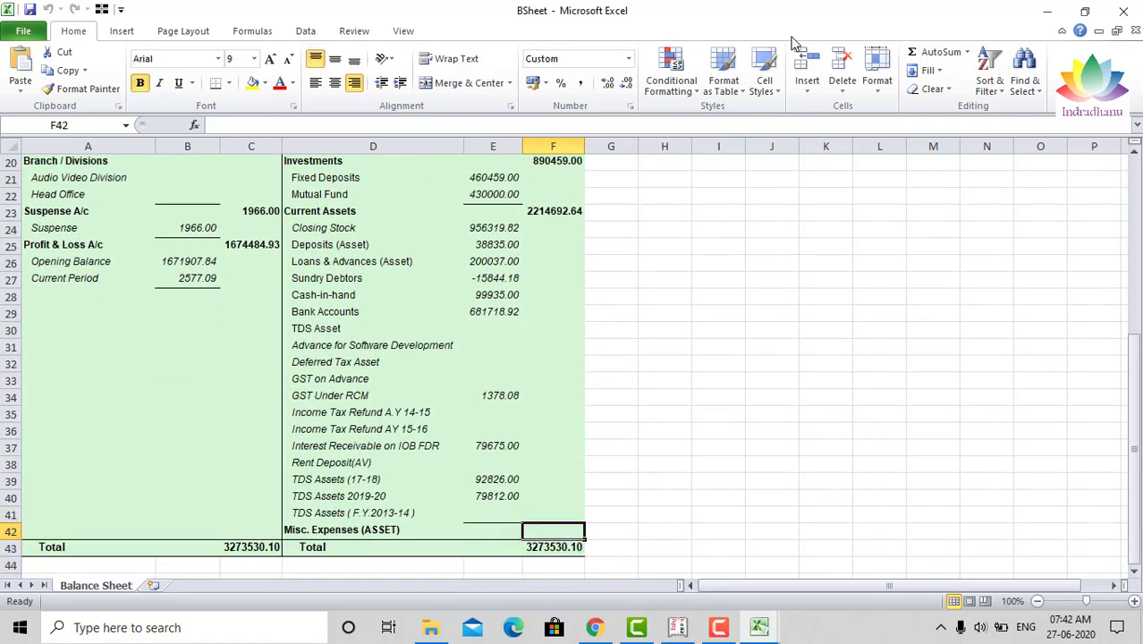
key("Up")
type("1000000")
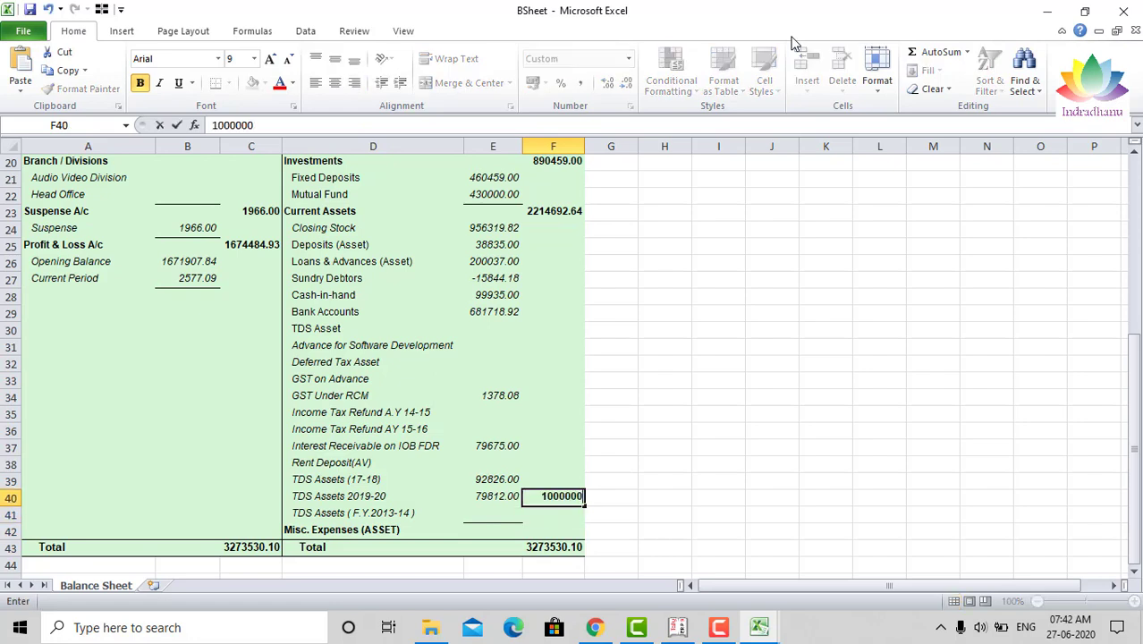
key("Return")
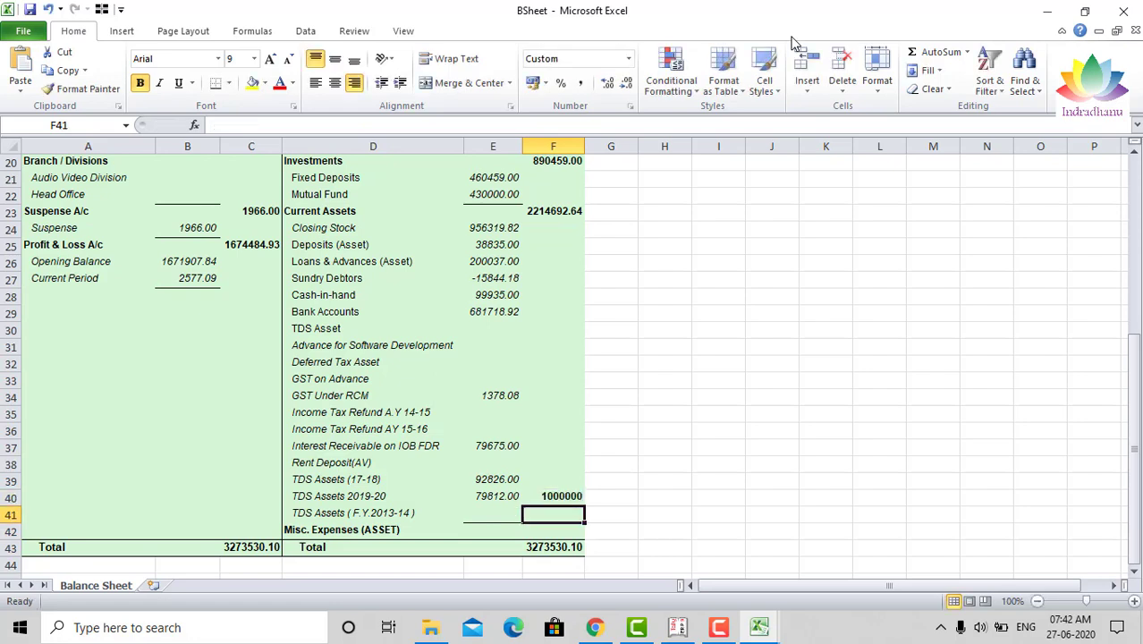
key("Down")
key("Down")
key("Up")
key("Up")
key("Up")
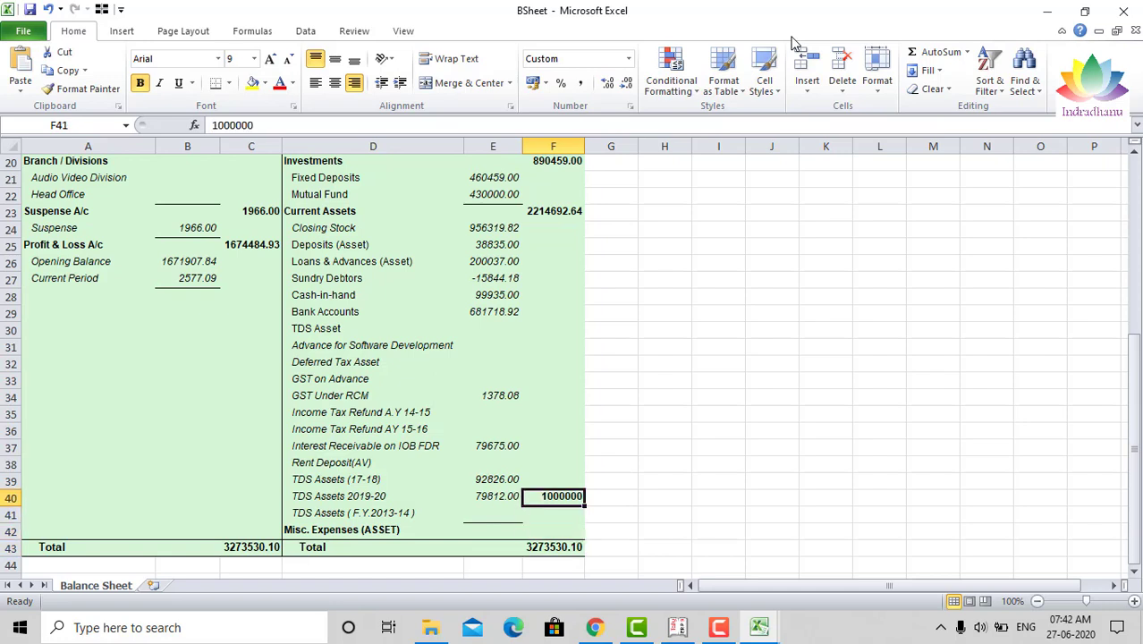
key("Delete")
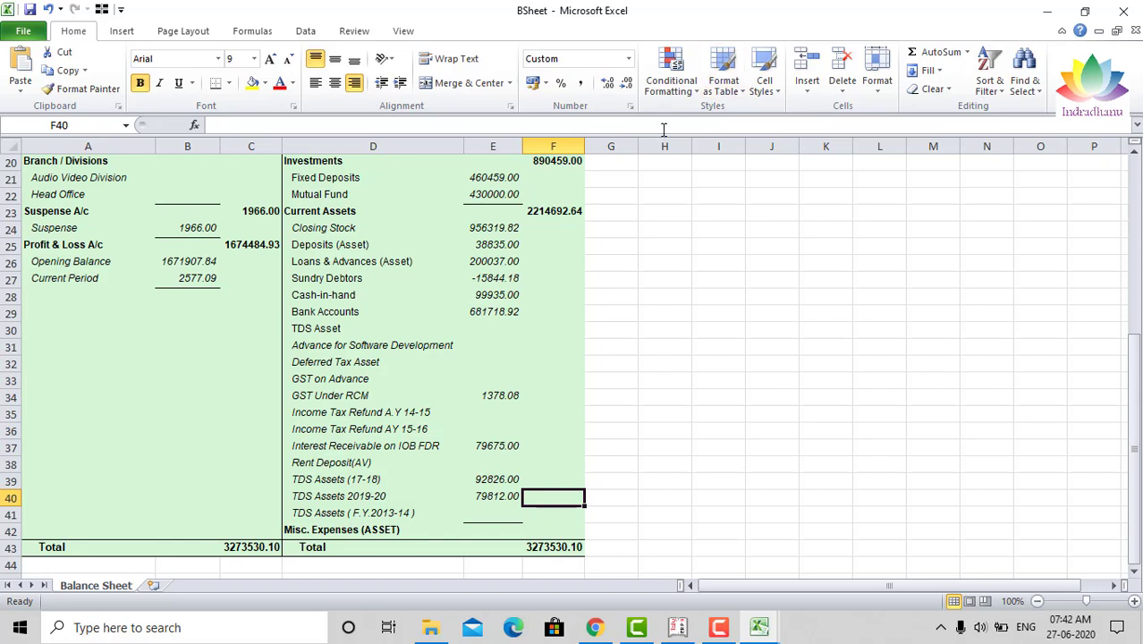
Switch to Tally.ERP 9, open the Profit & Loss A/c, view its export settings and return to the Gateway of Tally.
mouse_move(677, 631)
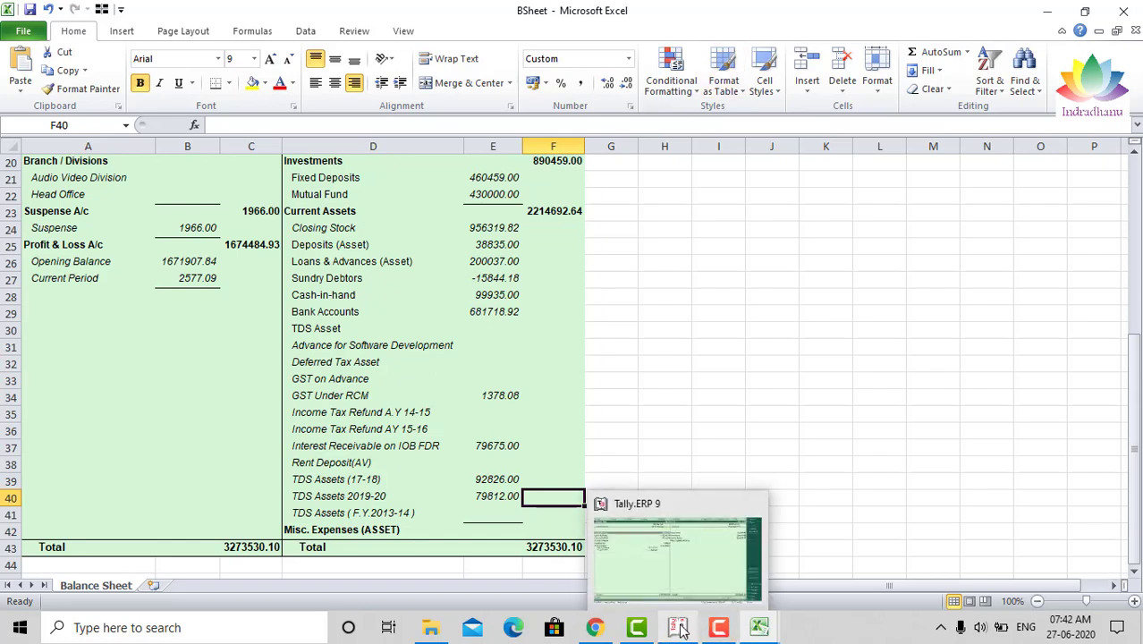
left_click(681, 630)
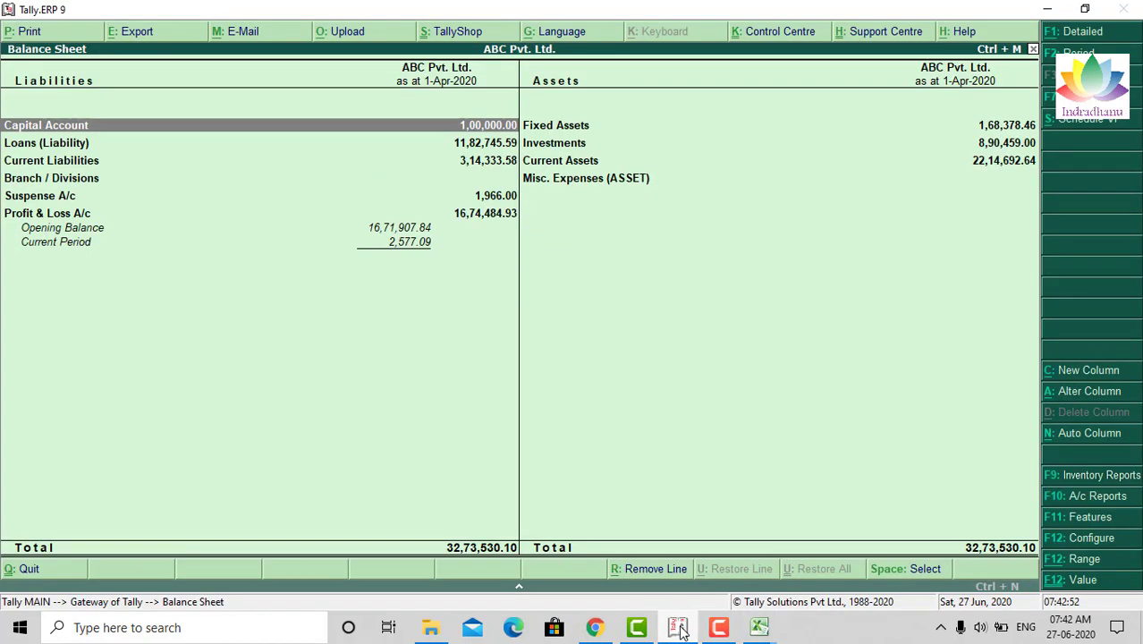
key("Escape")
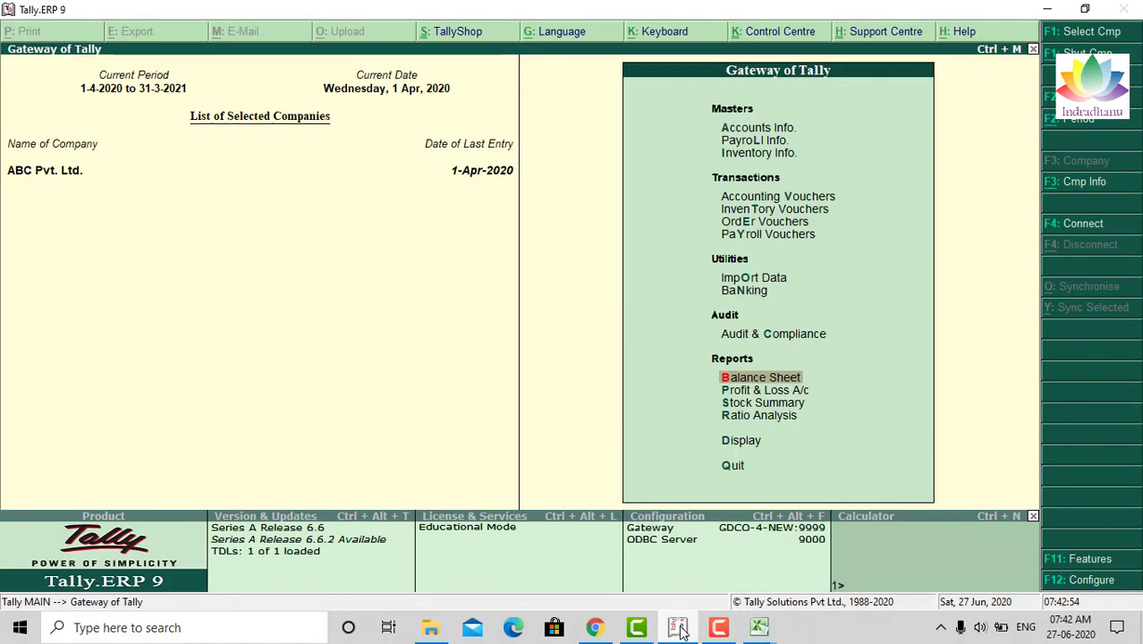
key("Down")
key("Return")
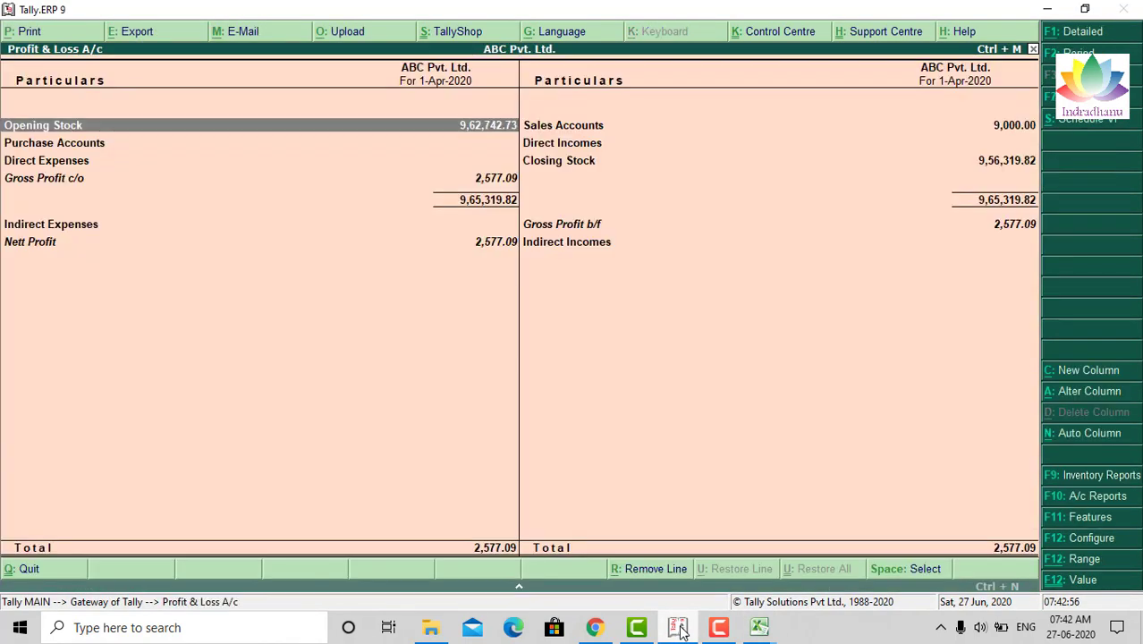
left_click(144, 34)
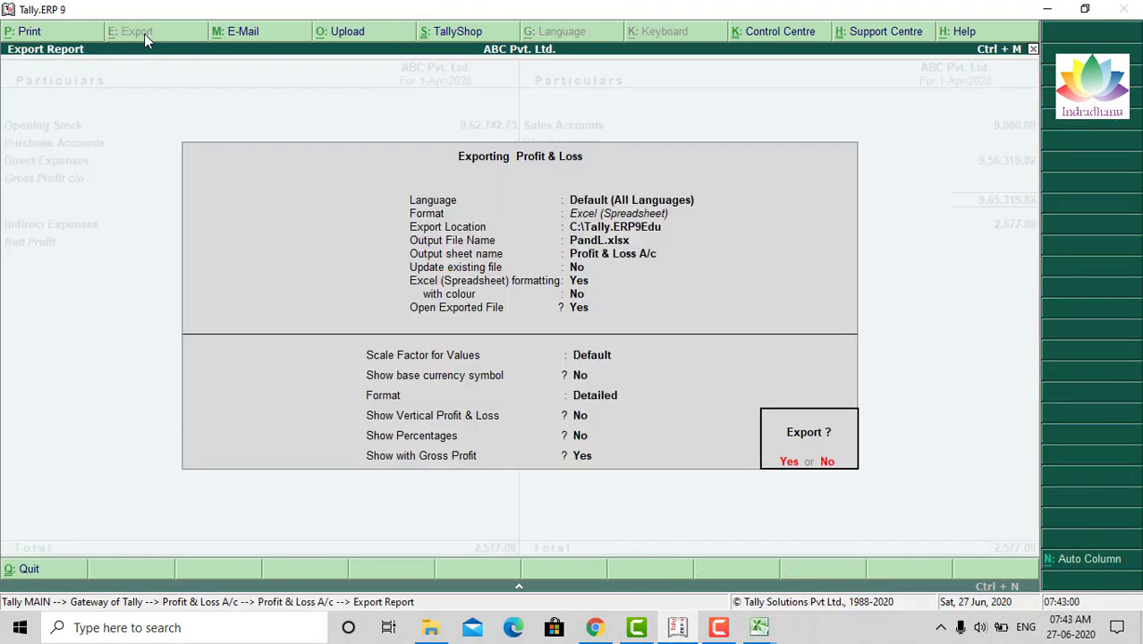
key("n")
key("Escape")
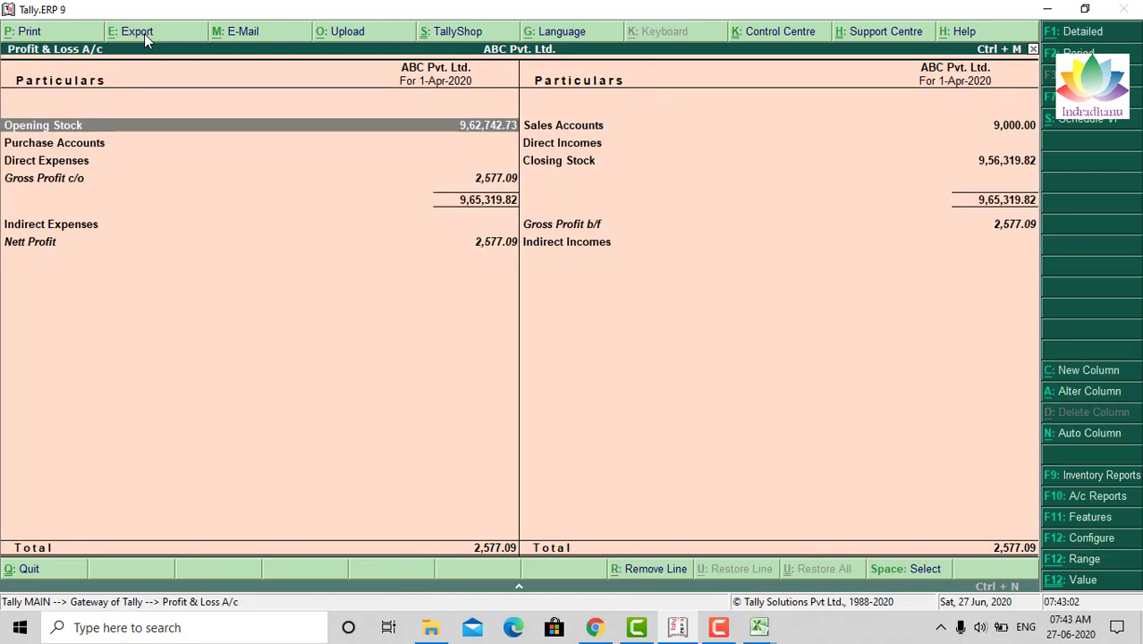
key("Escape")
Open the Trial Balance, view its export settings without exporting and return to the Gateway of Tally.
key("Down")
key("Down")
key("Down")
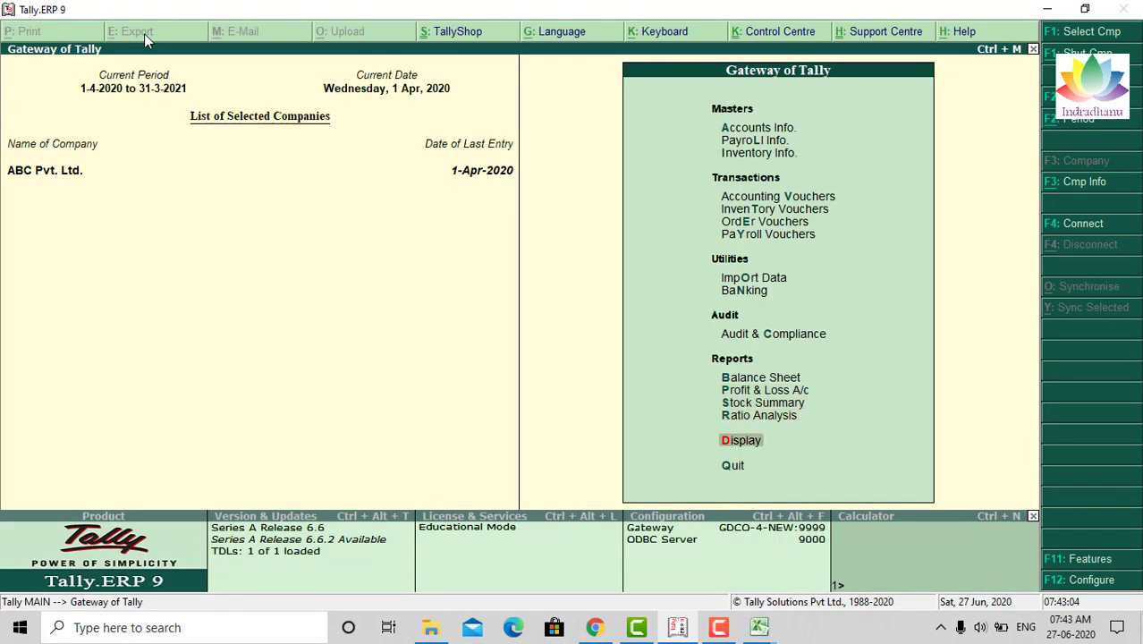
key("Return")
key("Return")
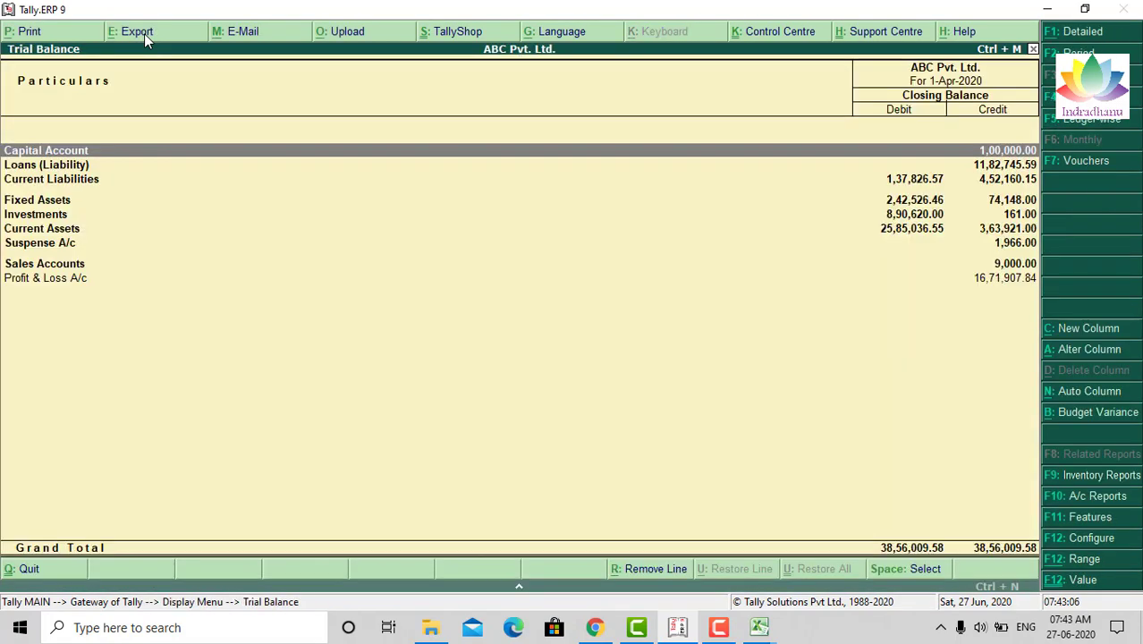
left_click(144, 36)
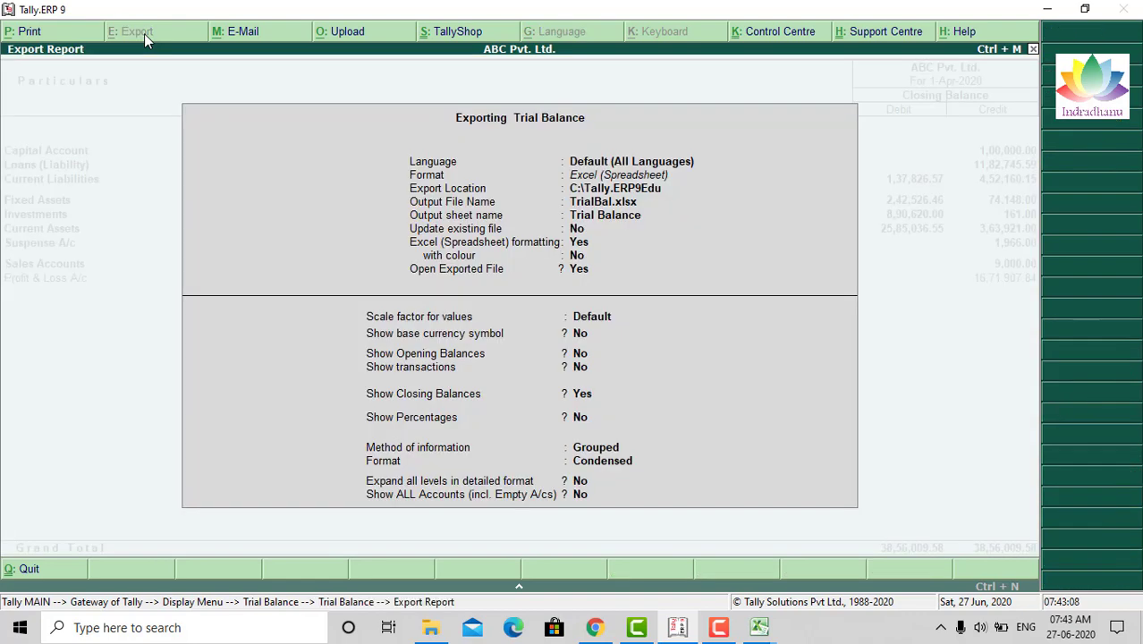
key("n")
key("Return")
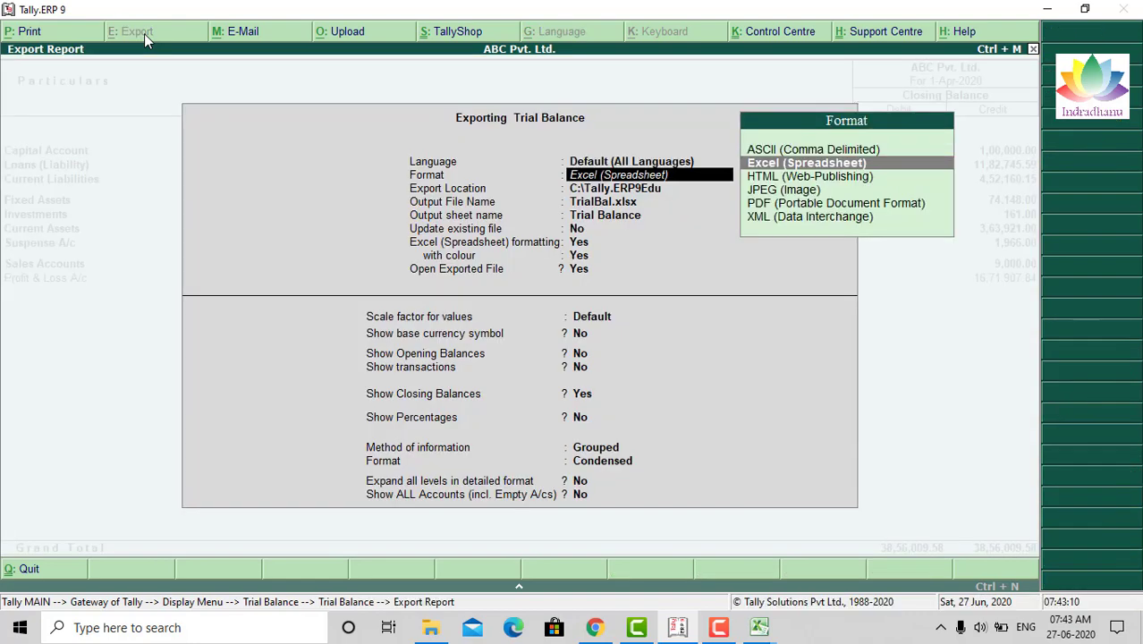
key("Escape")
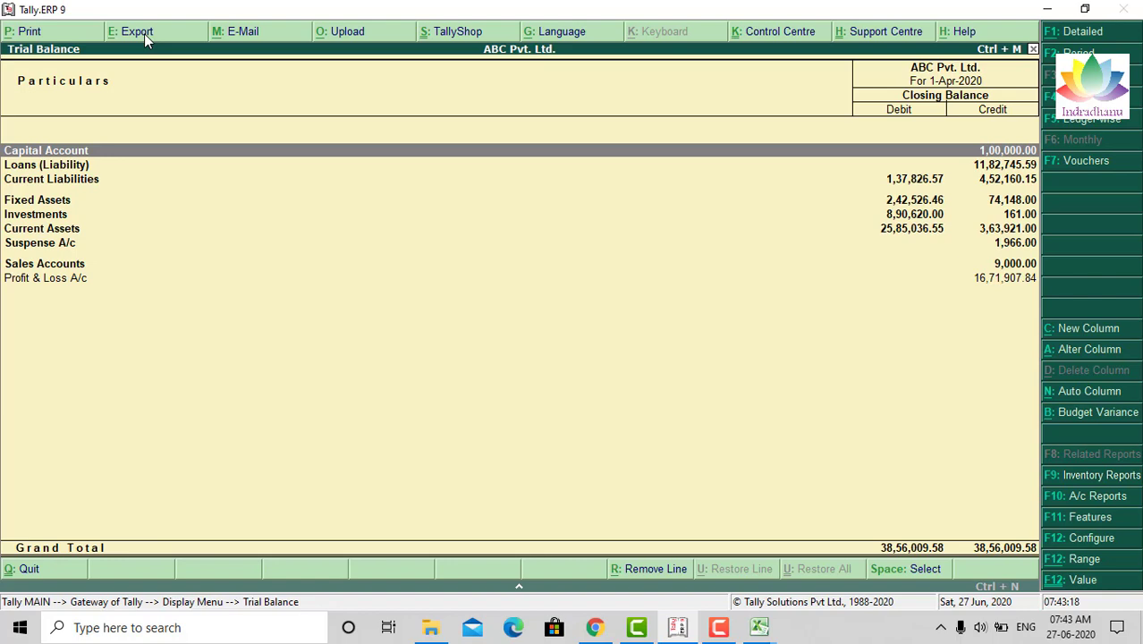
key("Escape")
key("Escape")
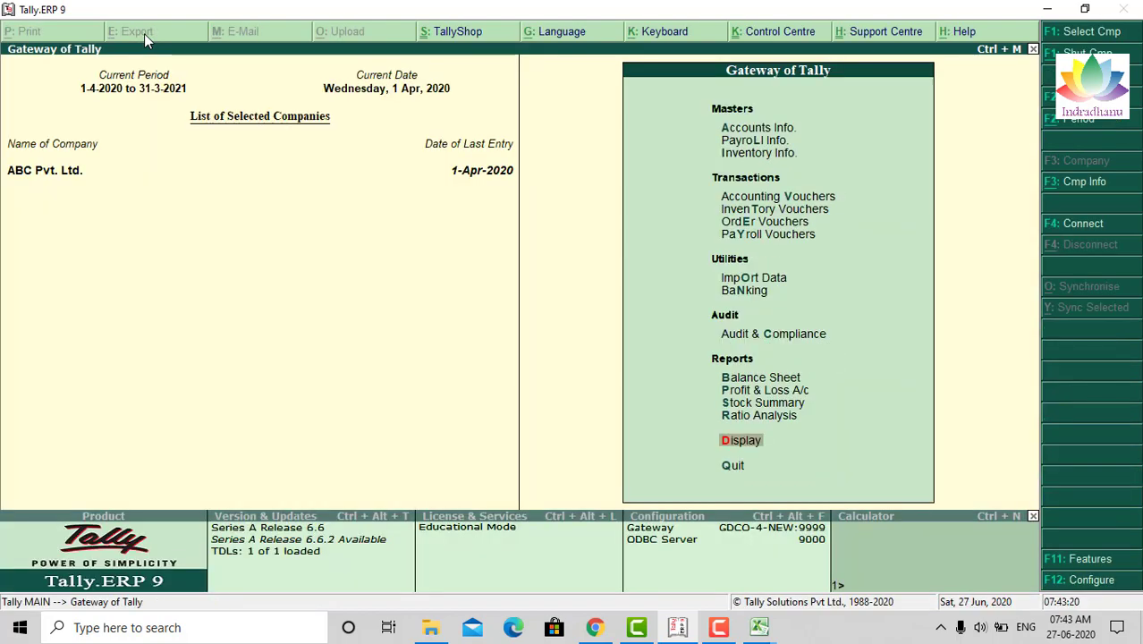